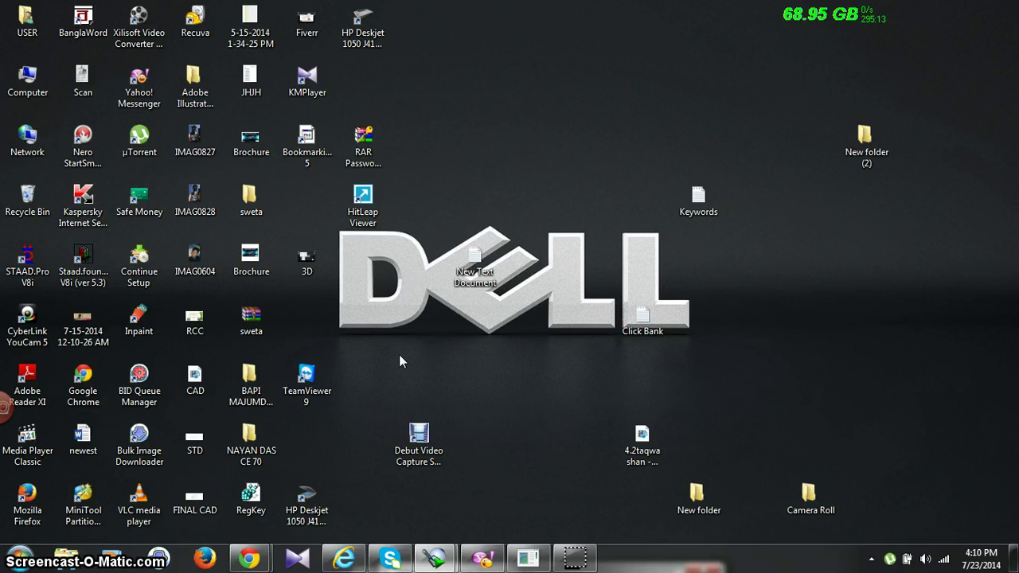
Refresh the desktop from its right-click menu.
{"action": "left_click", "coordinate": [485, 71]}
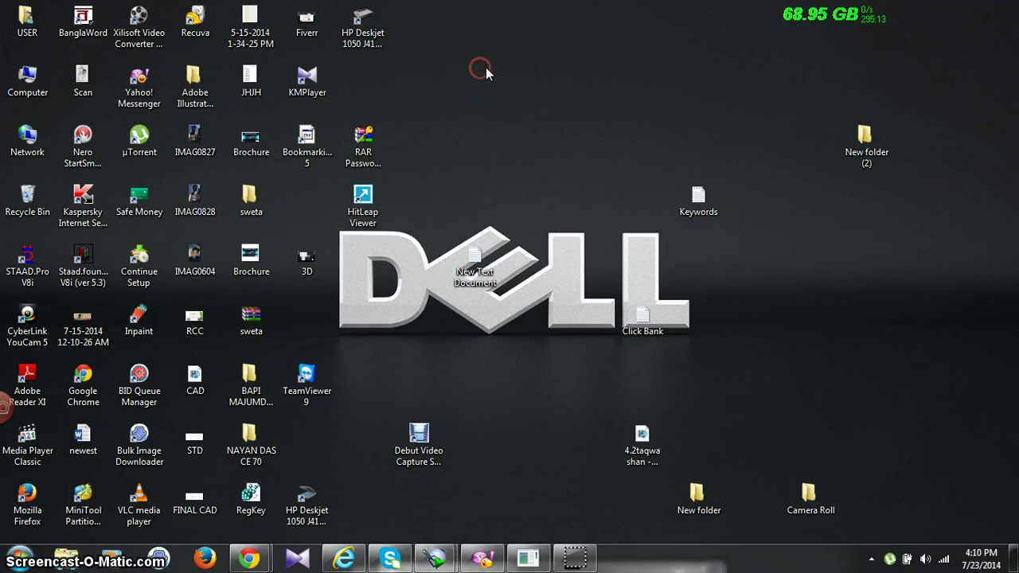
{"action": "right_click", "coordinate": [486, 70]}
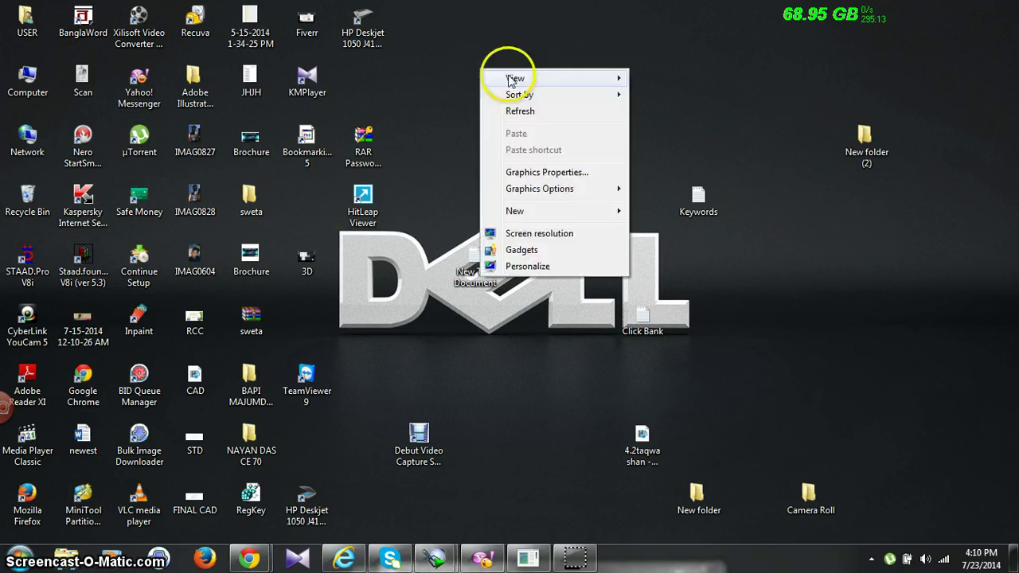
{"action": "left_click", "coordinate": [543, 112]}
Go to dot.tk in the New Tab Chrome window.
{"action": "mouse_move", "coordinate": [253, 555]}
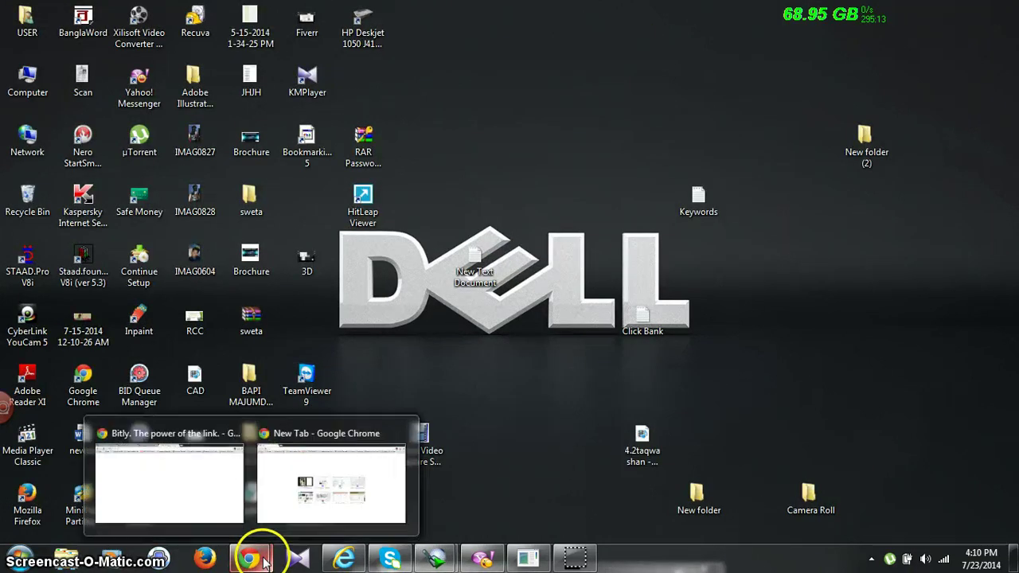
{"action": "left_click", "coordinate": [333, 492]}
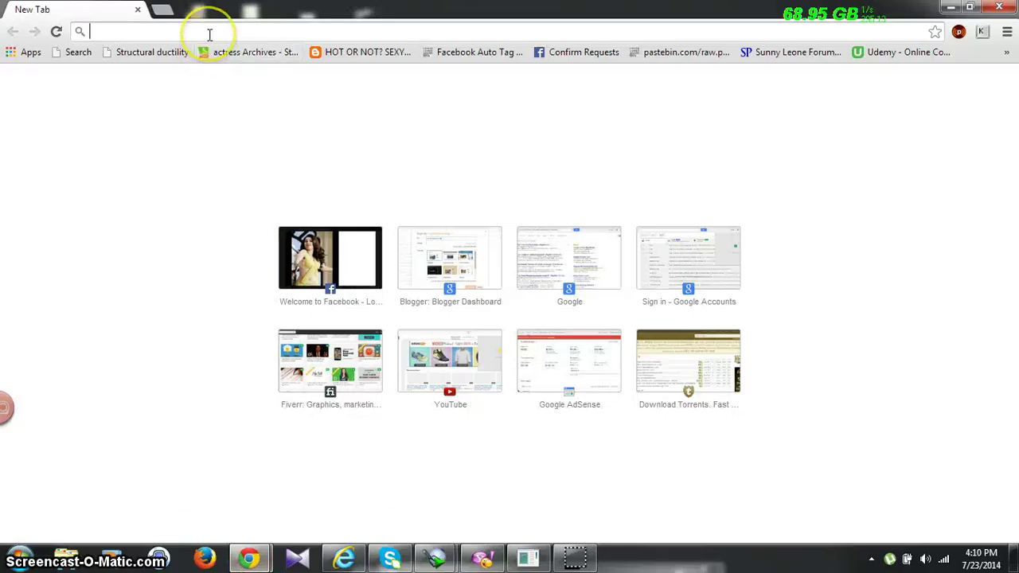
{"action": "type", "text": "doy"}
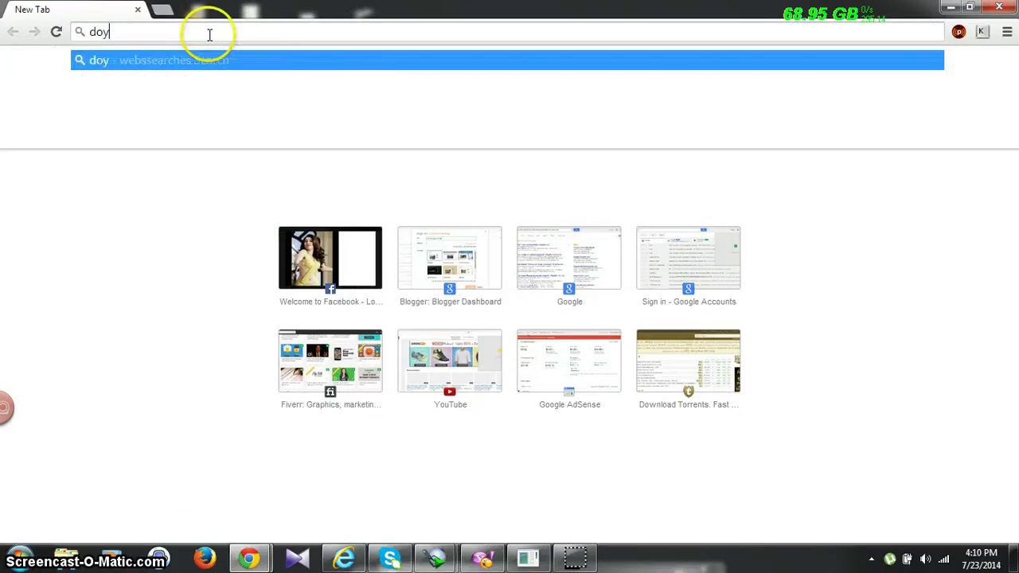
{"action": "key", "text": "BackSpace"}
{"action": "type", "text": "t"}
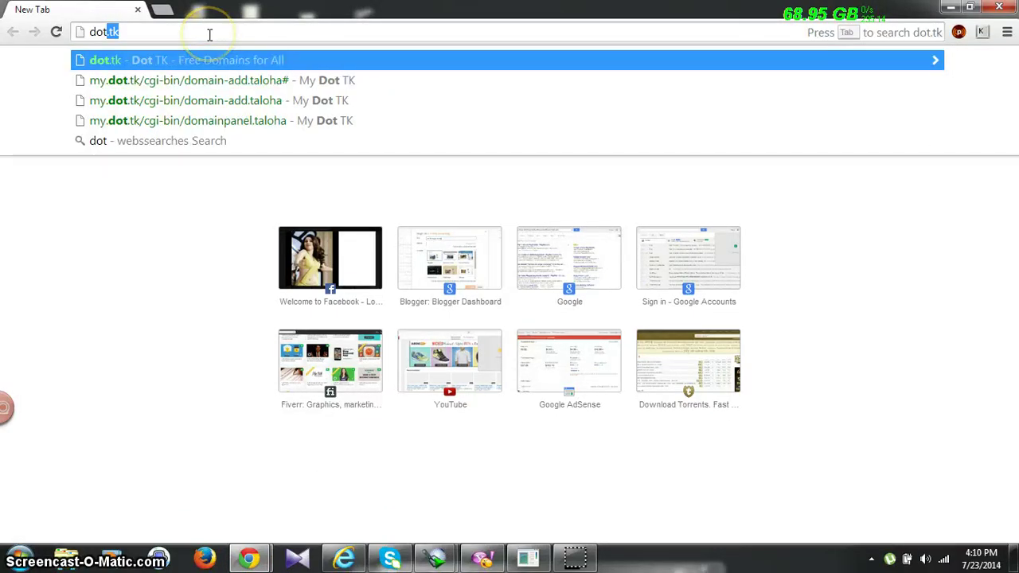
{"action": "type", "text": "."}
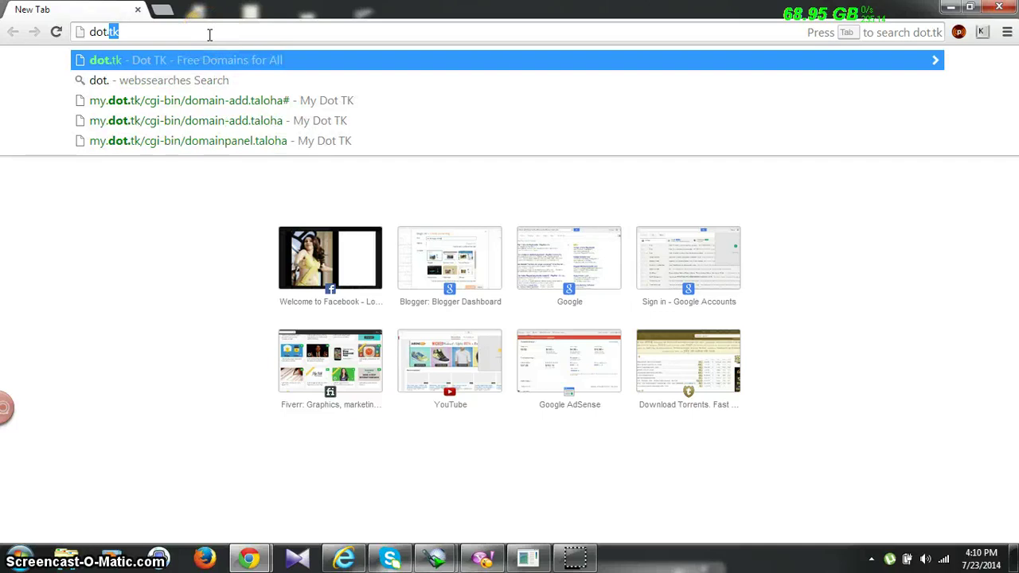
{"action": "key", "text": "Return"}
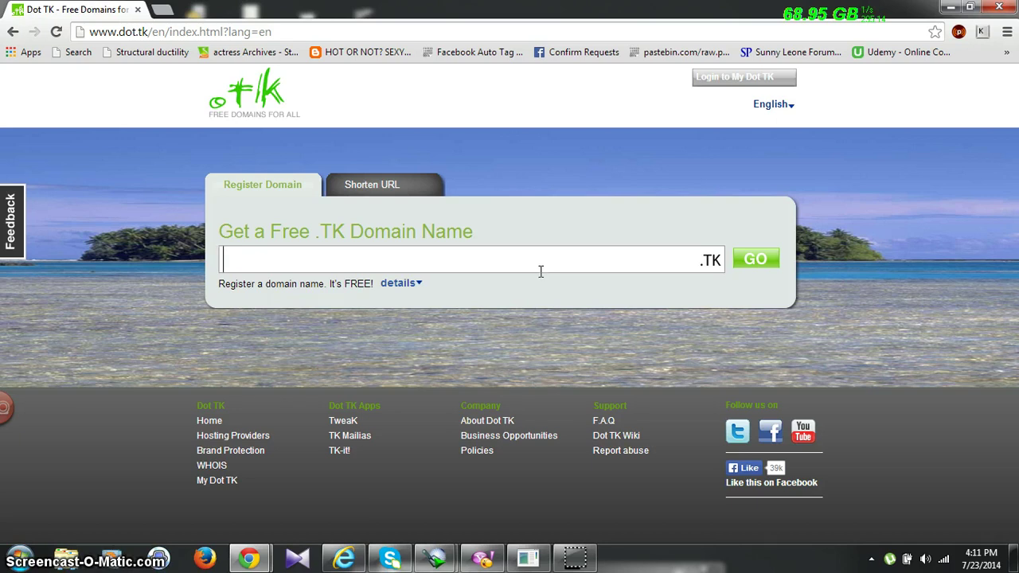
Look up the free domain qmhtutorials.tk and start registering it.
{"action": "type", "text": "qmh"}
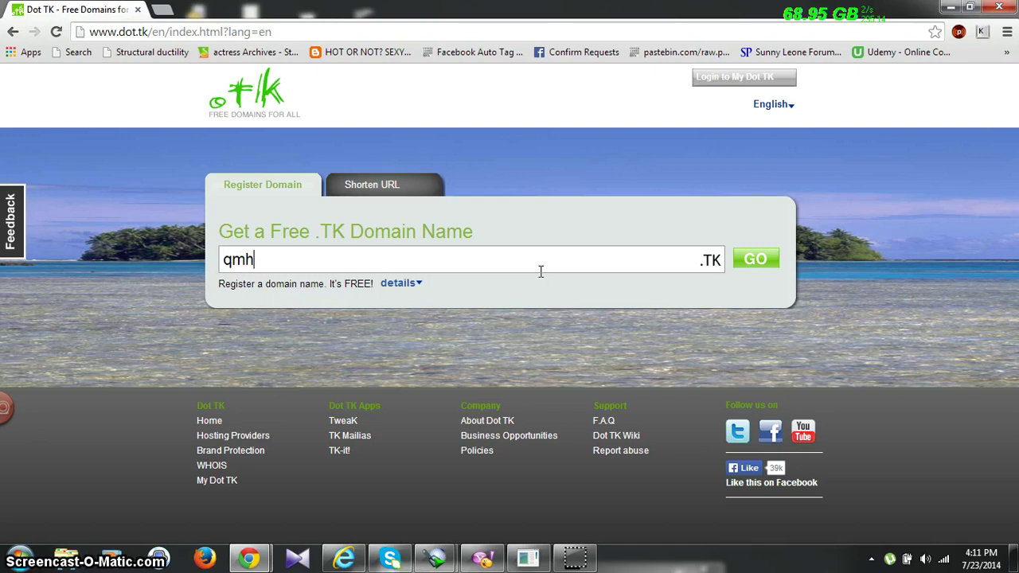
{"action": "left_click", "coordinate": [540, 271]}
{"action": "type", "text": "tutorials"}
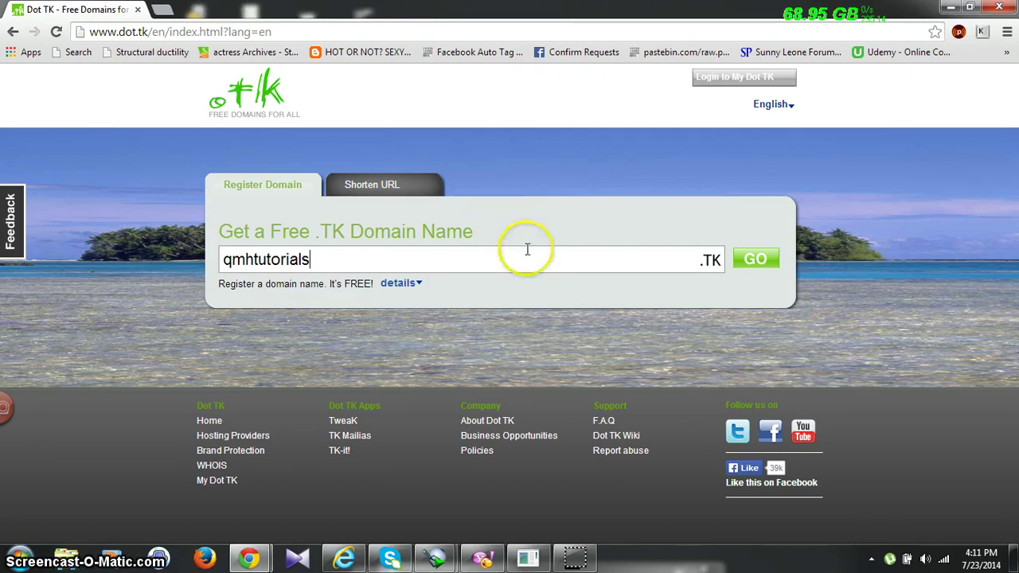
{"action": "left_click", "coordinate": [758, 265]}
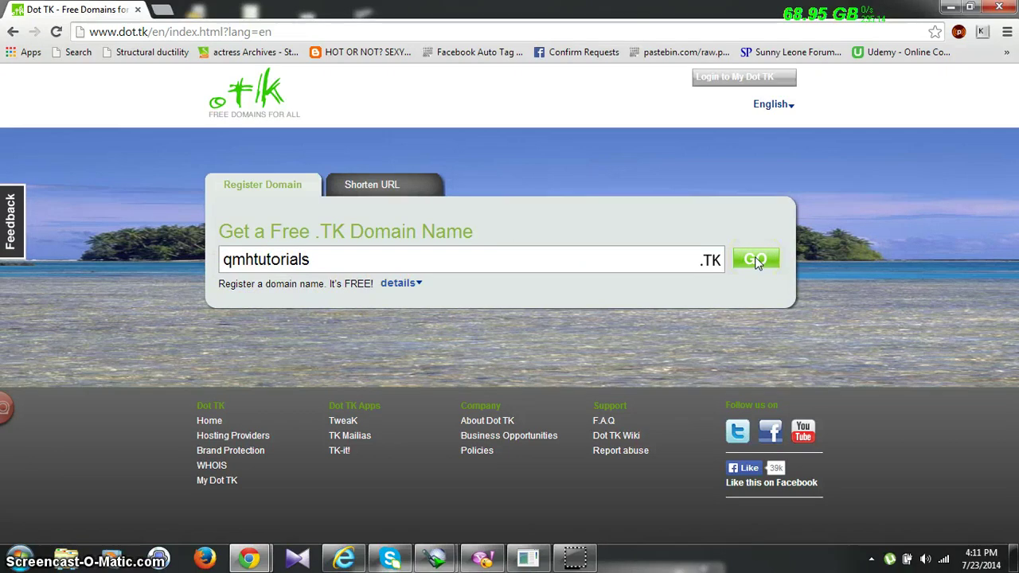
{"action": "left_click", "coordinate": [756, 263]}
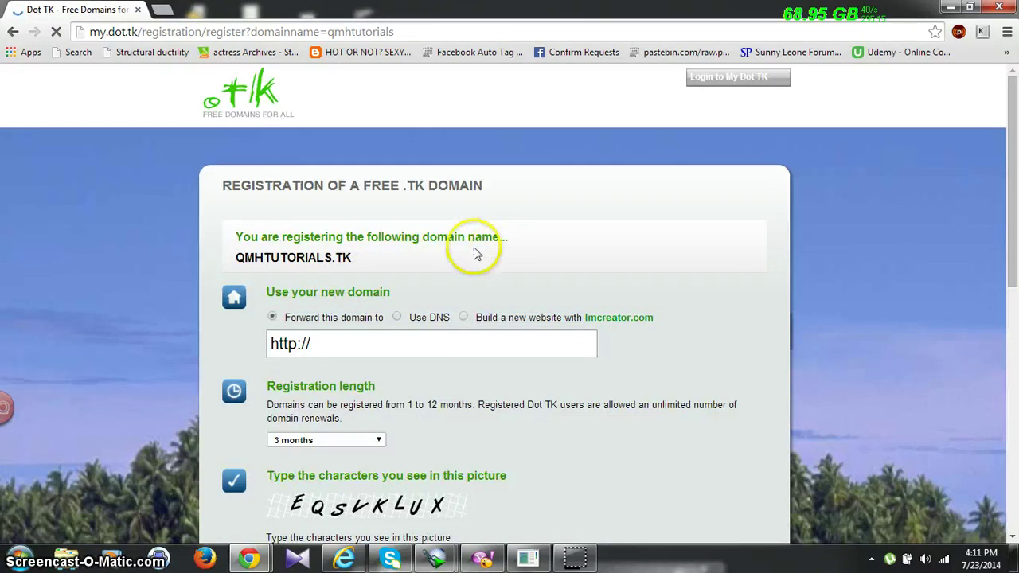
Choose Use DNS instead of forwarding for QMHTUTORIALS.TK.
{"action": "left_click_drag", "start_coordinate": [237, 257], "coordinate": [357, 261]}
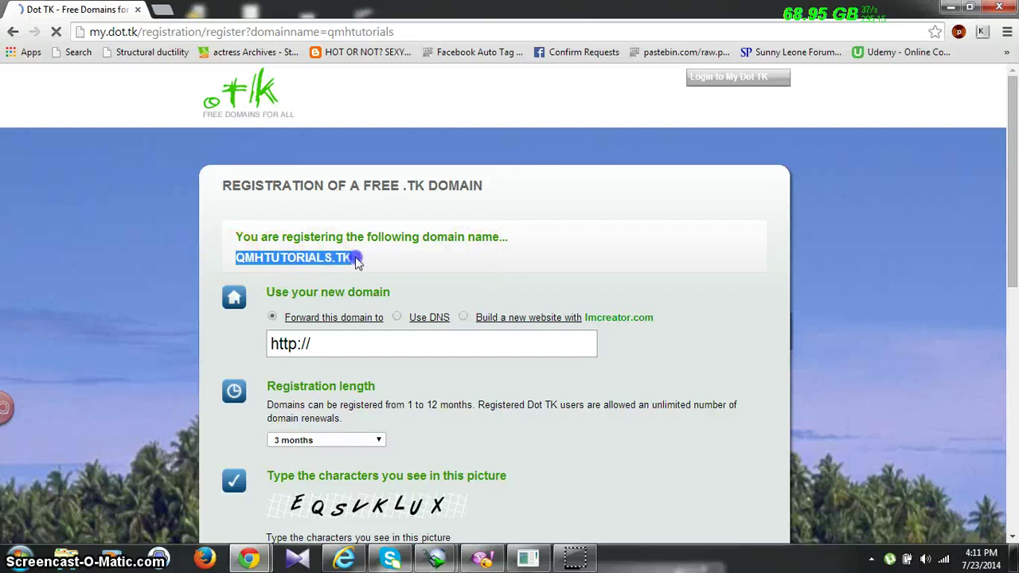
{"action": "left_click", "coordinate": [433, 267]}
{"action": "scroll", "coordinate": [435, 267], "scroll_direction": "down", "scroll_amount": 1}
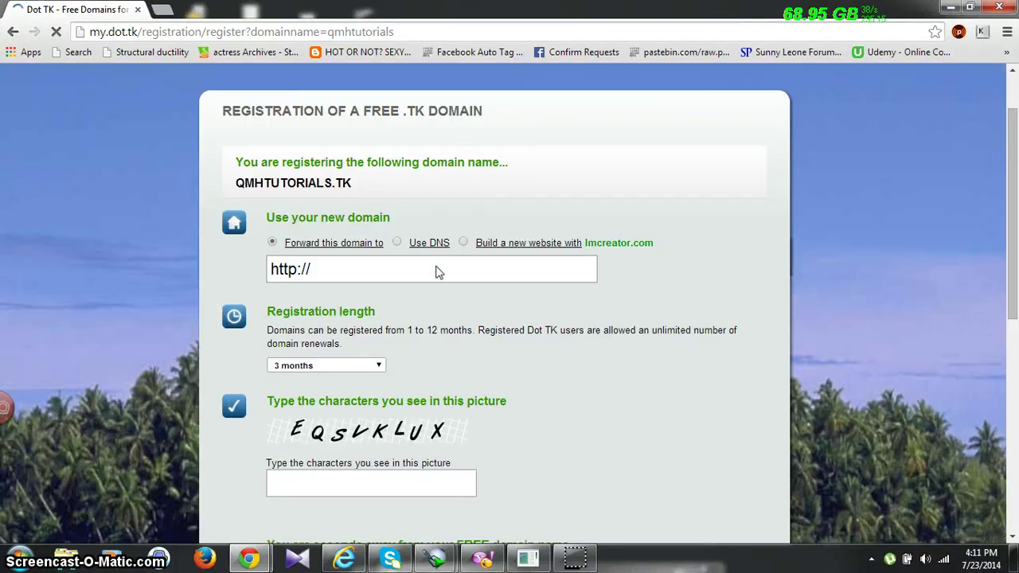
{"action": "scroll", "coordinate": [437, 269], "scroll_direction": "up", "scroll_amount": 1}
{"action": "left_click", "coordinate": [423, 275]}
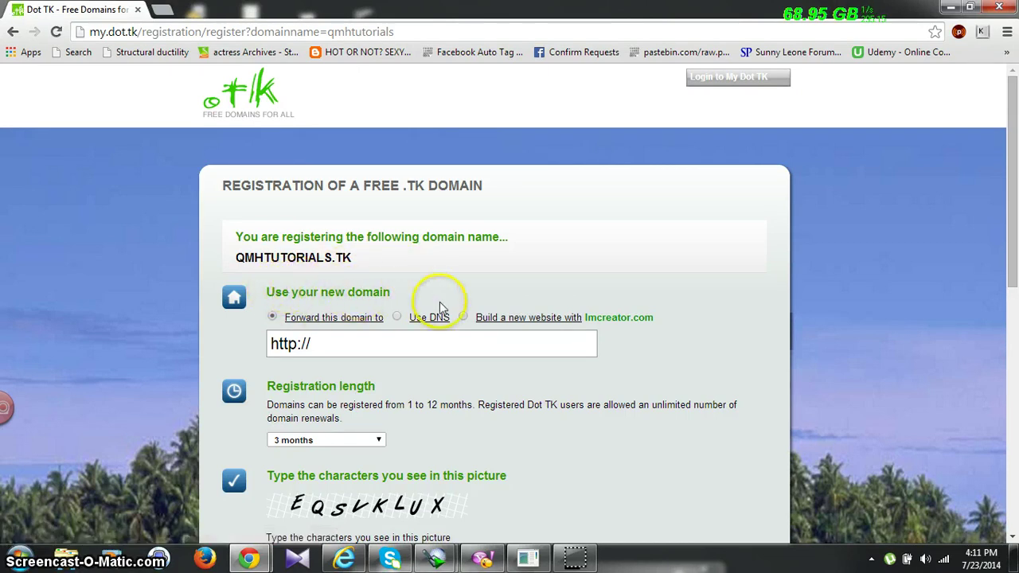
{"action": "left_click", "coordinate": [397, 318]}
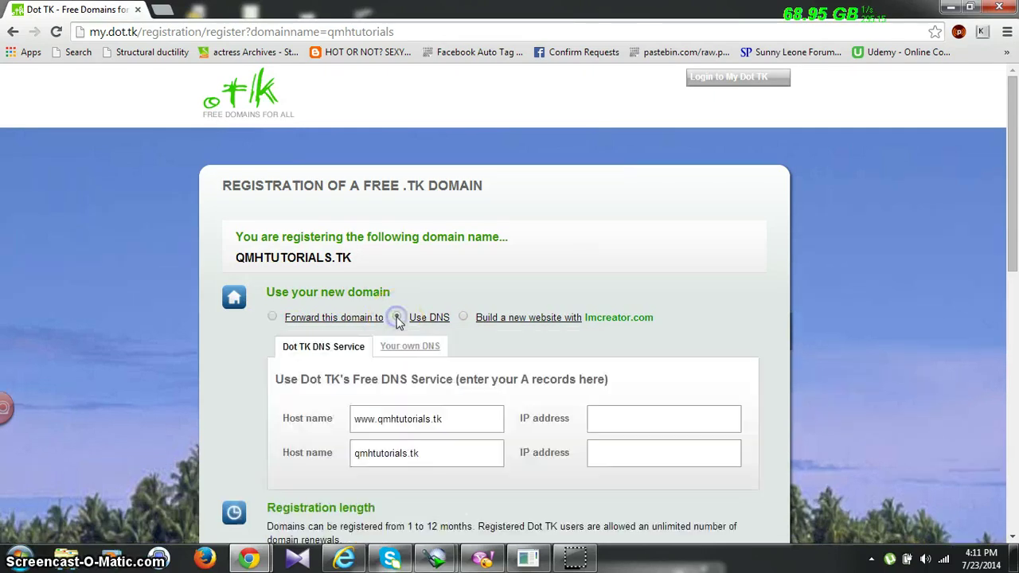
Open 1freehosting.com in a new browser tab.
{"action": "left_click", "coordinate": [163, 10]}
{"action": "type", "text": "1freehosting.com"}
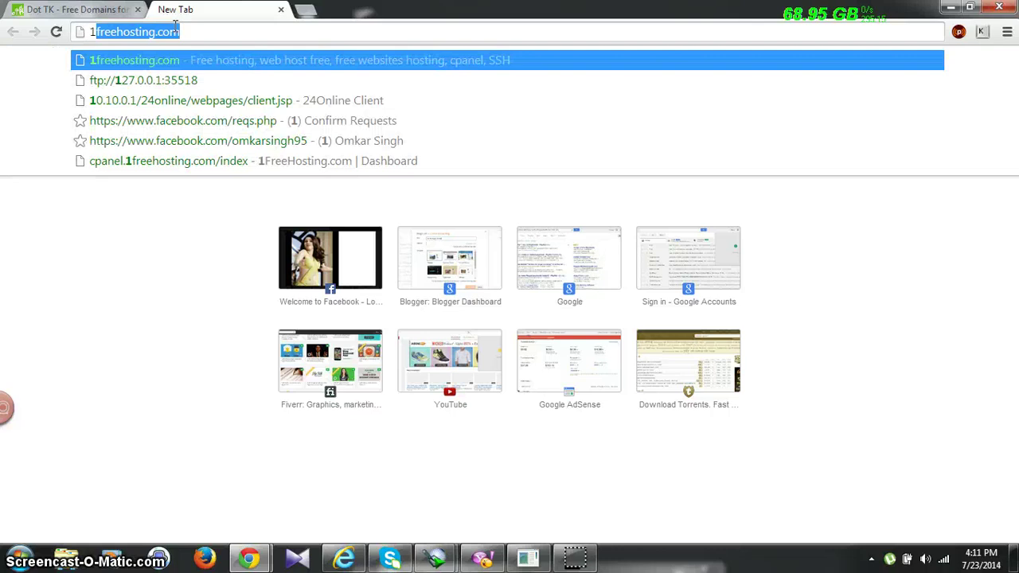
{"action": "key", "text": "Return"}
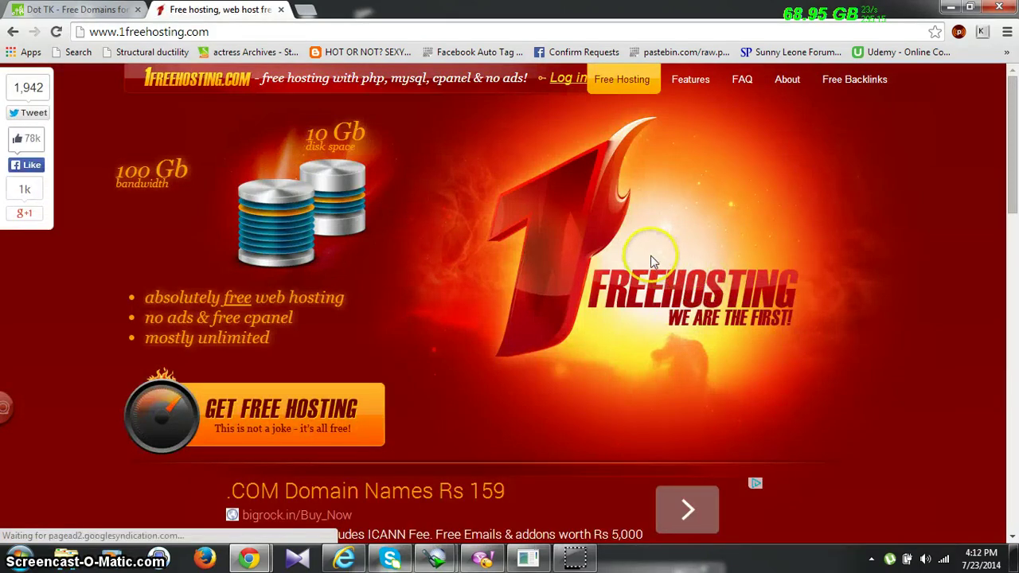
Look over the Get Free Hosting register form, then close it.
{"action": "left_click", "coordinate": [283, 421]}
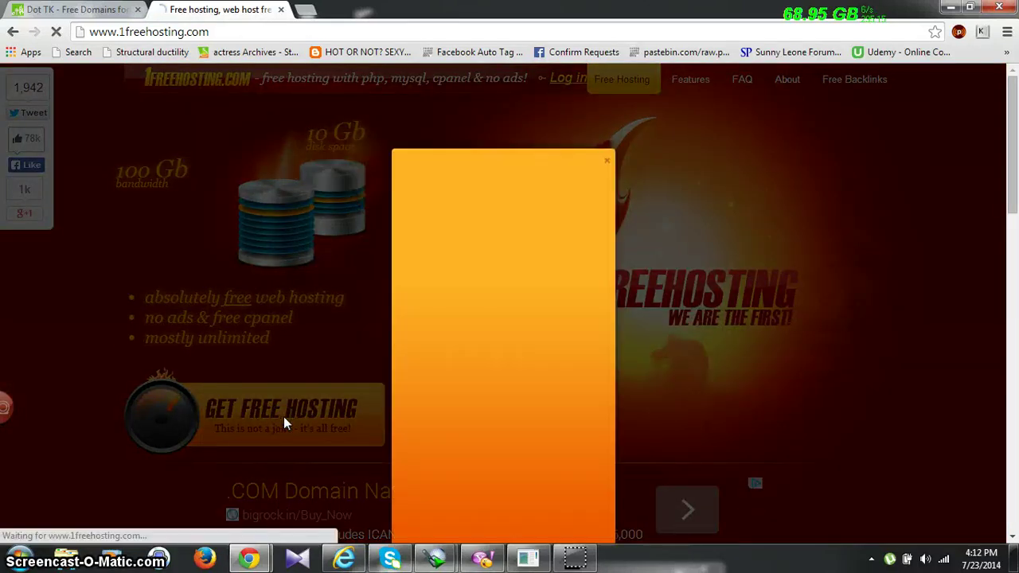
{"action": "left_click", "coordinate": [476, 201]}
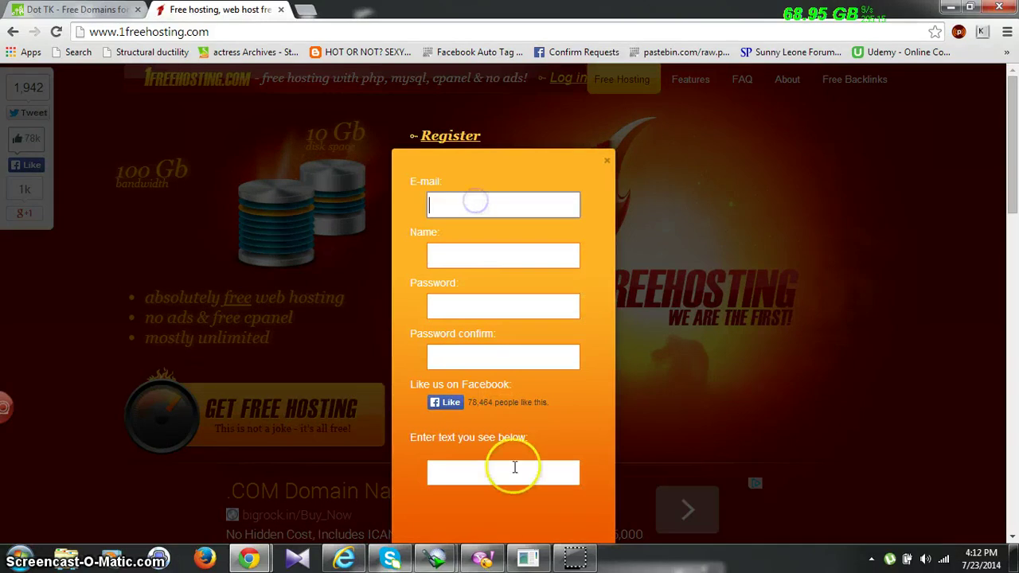
{"action": "scroll", "coordinate": [504, 433], "scroll_direction": "down", "scroll_amount": 1}
{"action": "scroll", "coordinate": [725, 229], "scroll_direction": "down", "scroll_amount": 3}
{"action": "scroll", "coordinate": [732, 318], "scroll_direction": "up", "scroll_amount": 1}
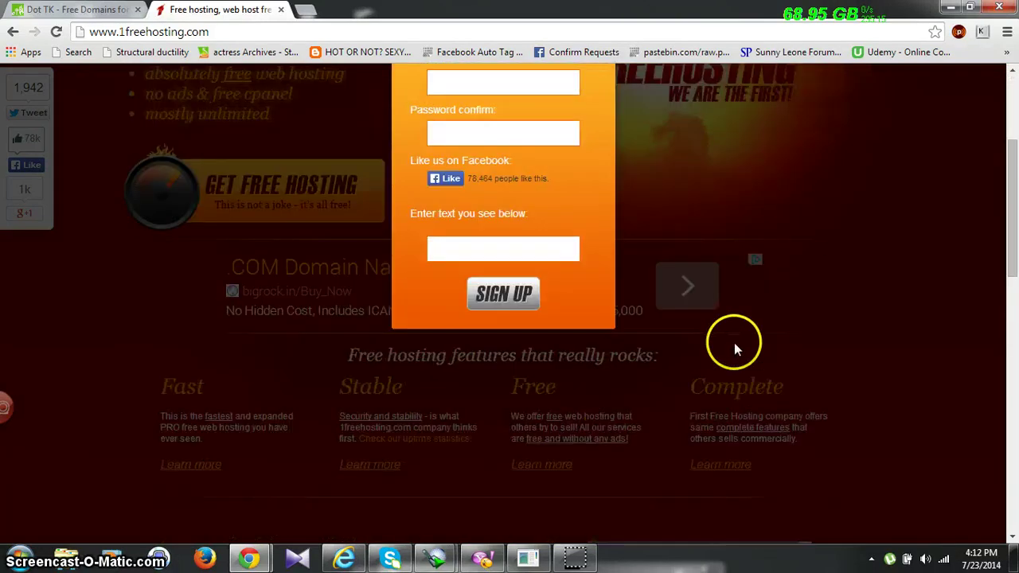
{"action": "scroll", "coordinate": [799, 230], "scroll_direction": "up", "scroll_amount": 3}
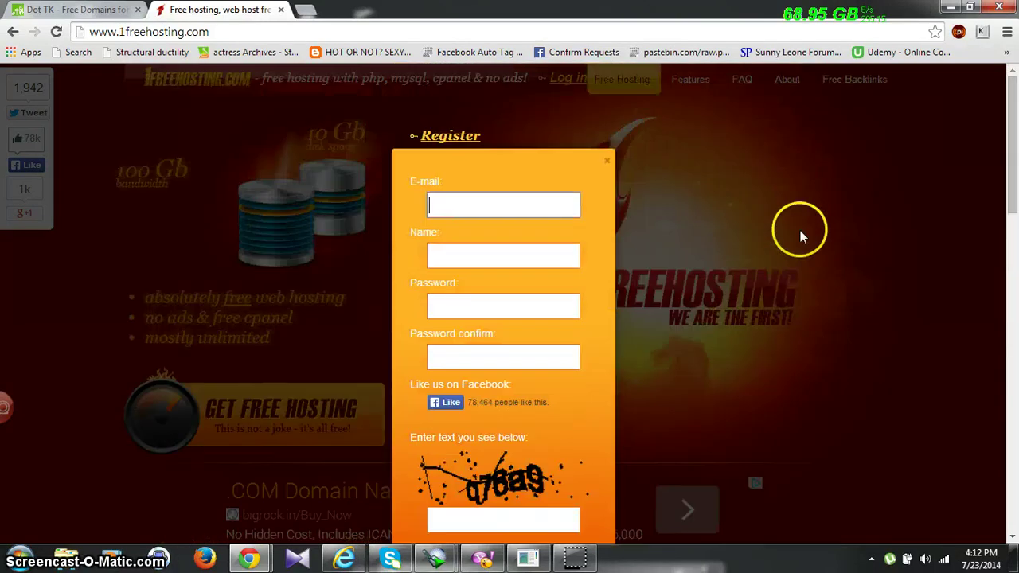
{"action": "left_click", "coordinate": [606, 160]}
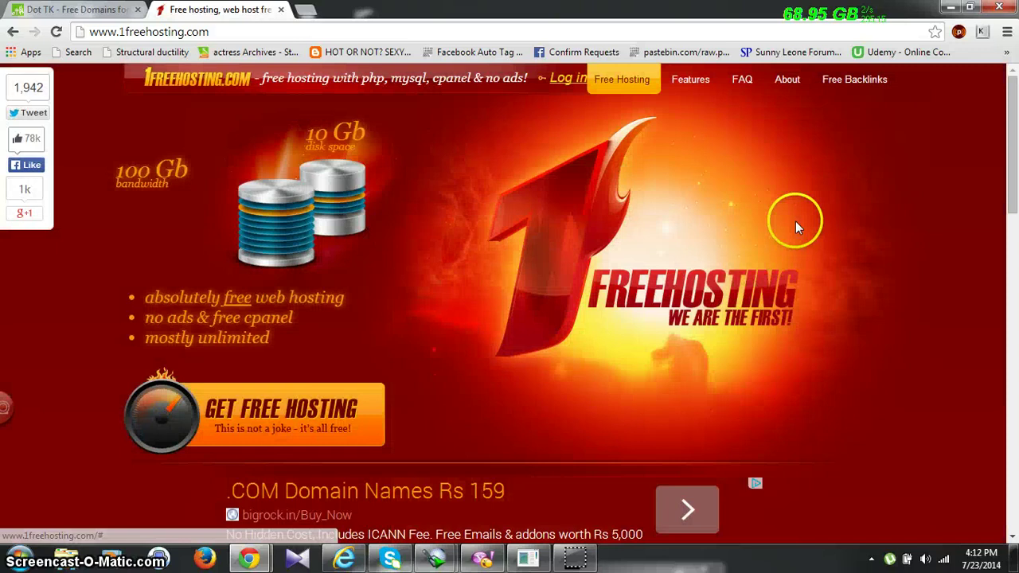
Log in to 1FreeHosting with the saved account e-mail and the account password.
{"action": "left_click", "coordinate": [568, 81]}
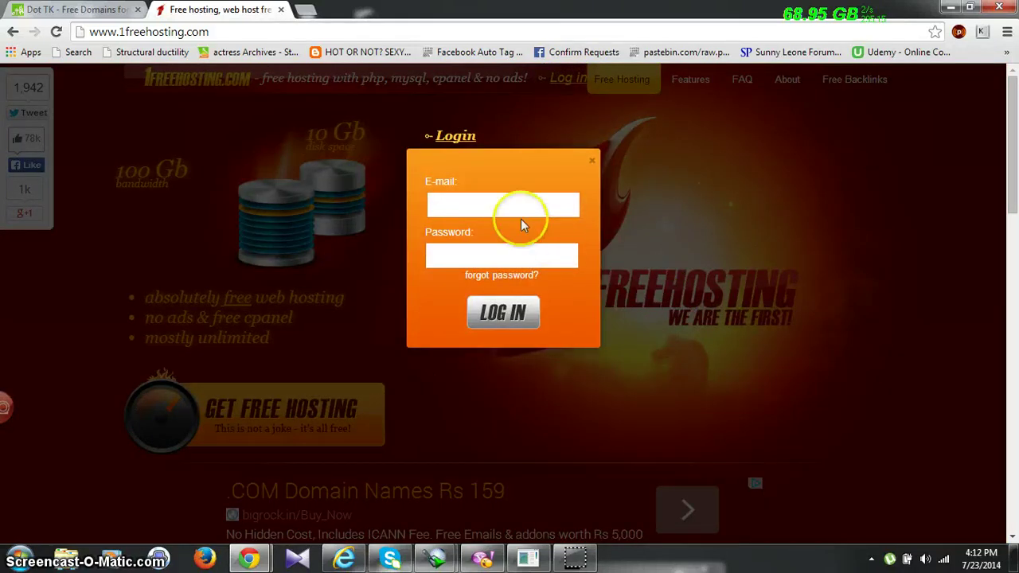
{"action": "left_click", "coordinate": [518, 204]}
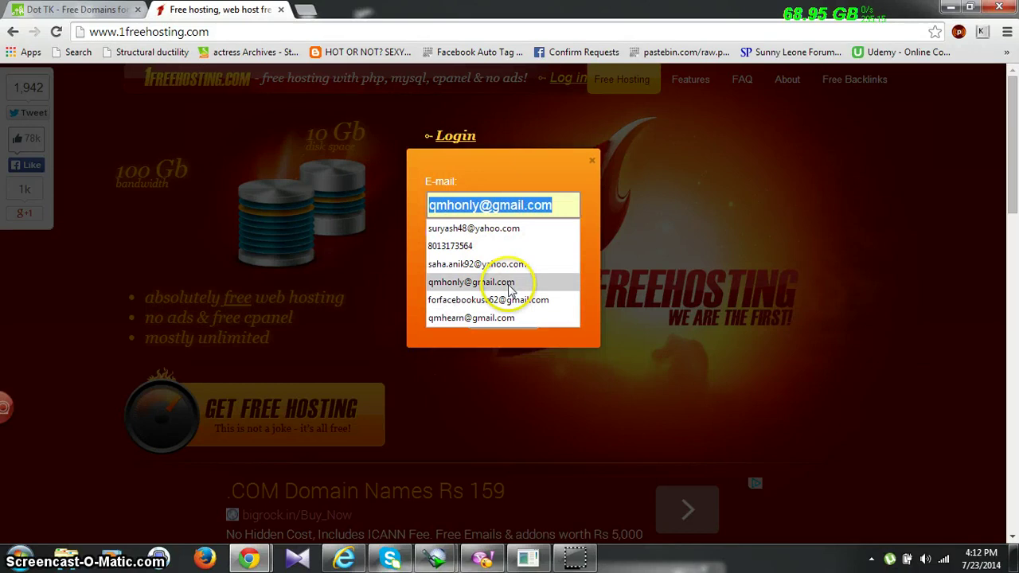
{"action": "left_click", "coordinate": [513, 284]}
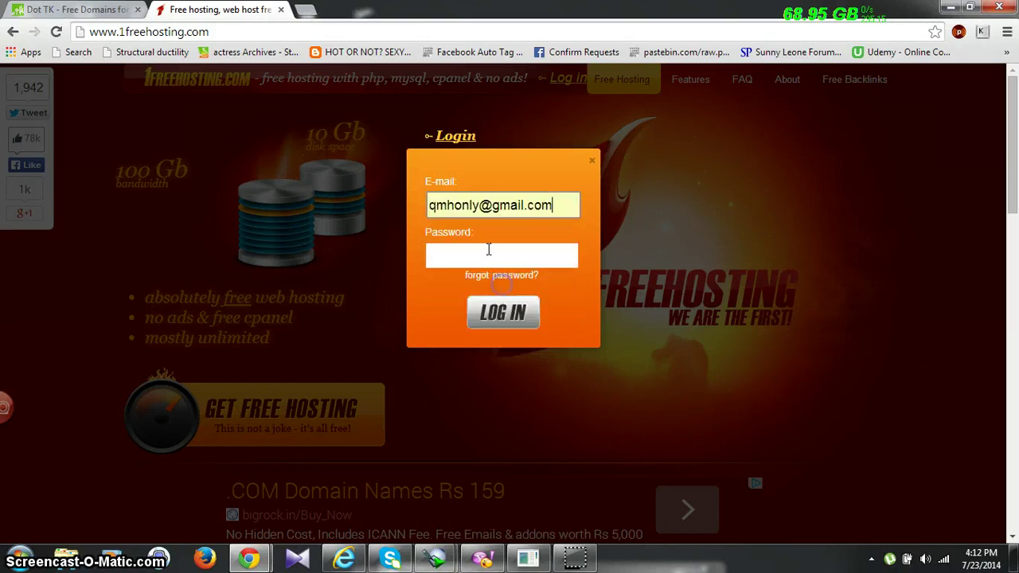
{"action": "left_click", "coordinate": [481, 253]}
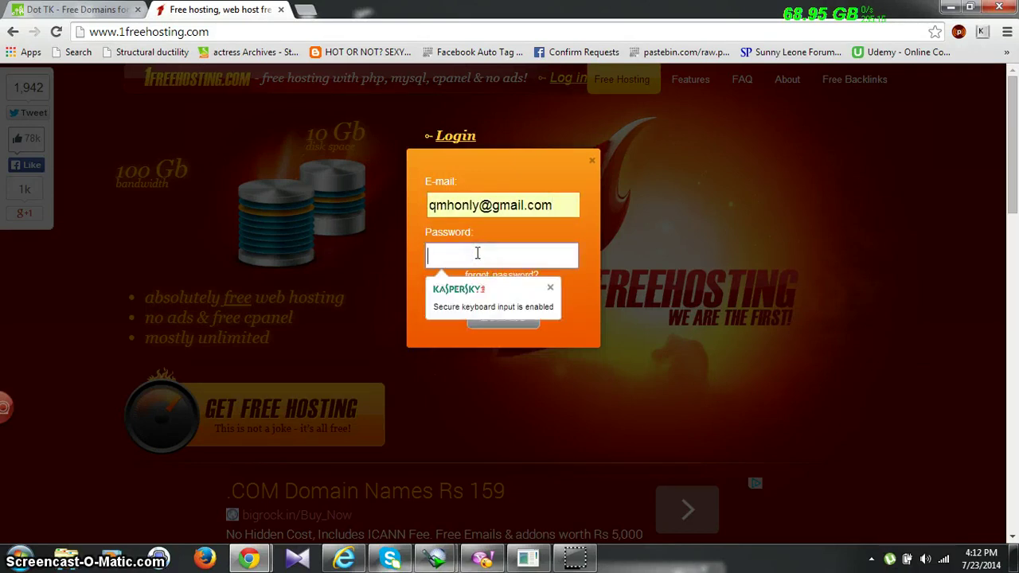
{"action": "type", "text": "•••"}
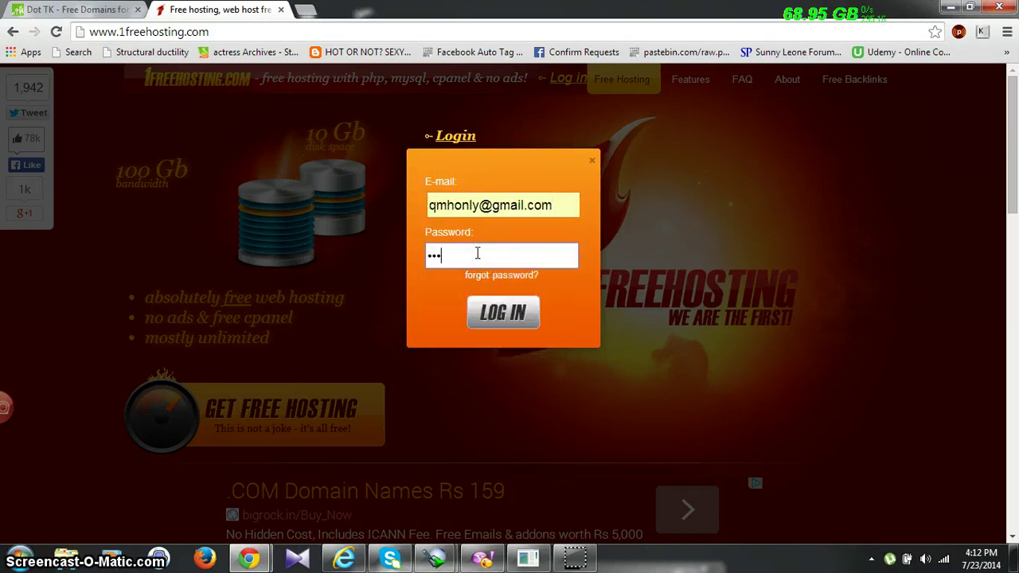
{"action": "type", "text": "•••••••••"}
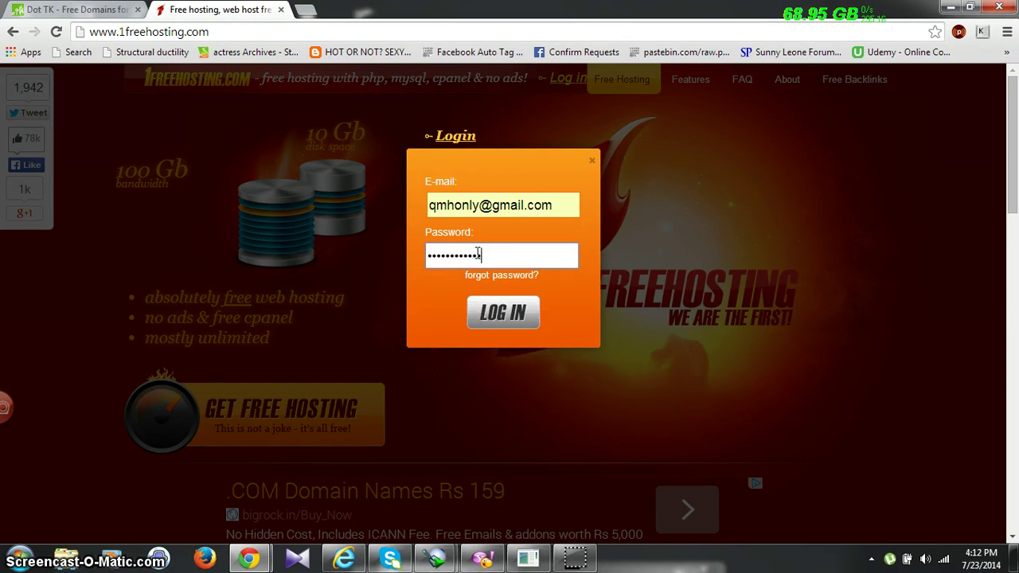
{"action": "key", "text": "Return"}
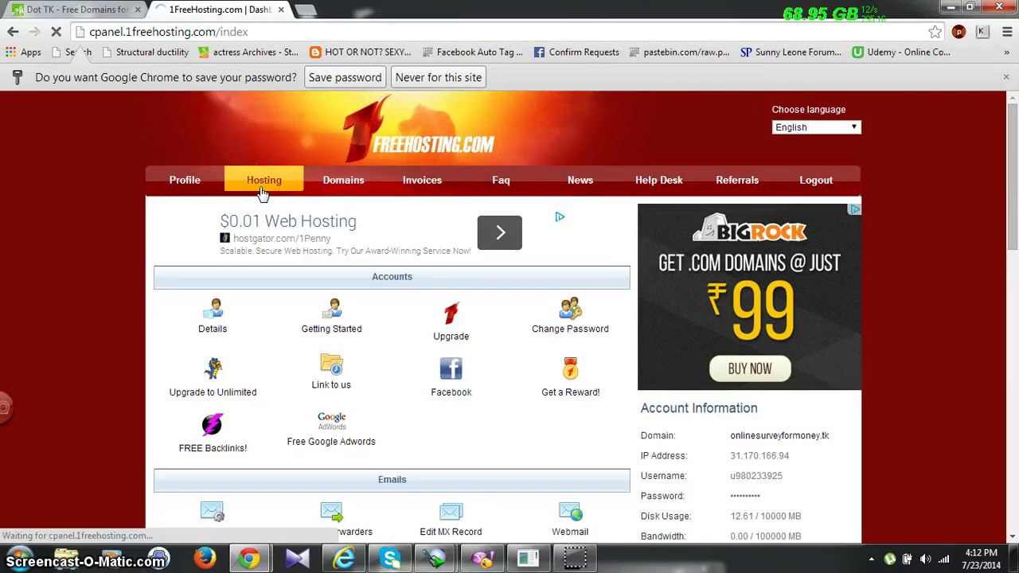
Start a new hosting account under Hosting and select the free 1FreeHosting plan.
{"action": "left_click", "coordinate": [263, 183]}
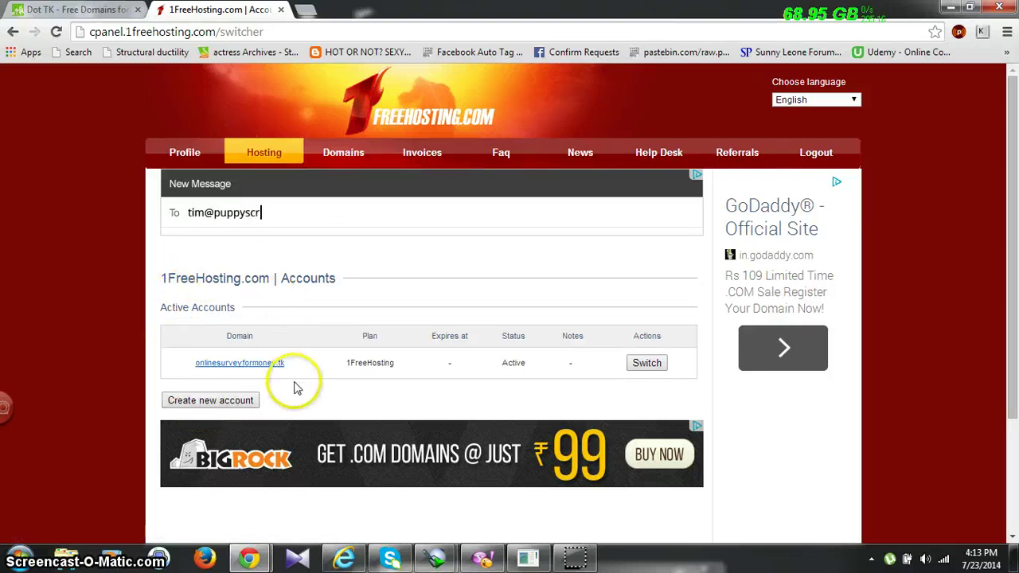
{"action": "left_click", "coordinate": [243, 406]}
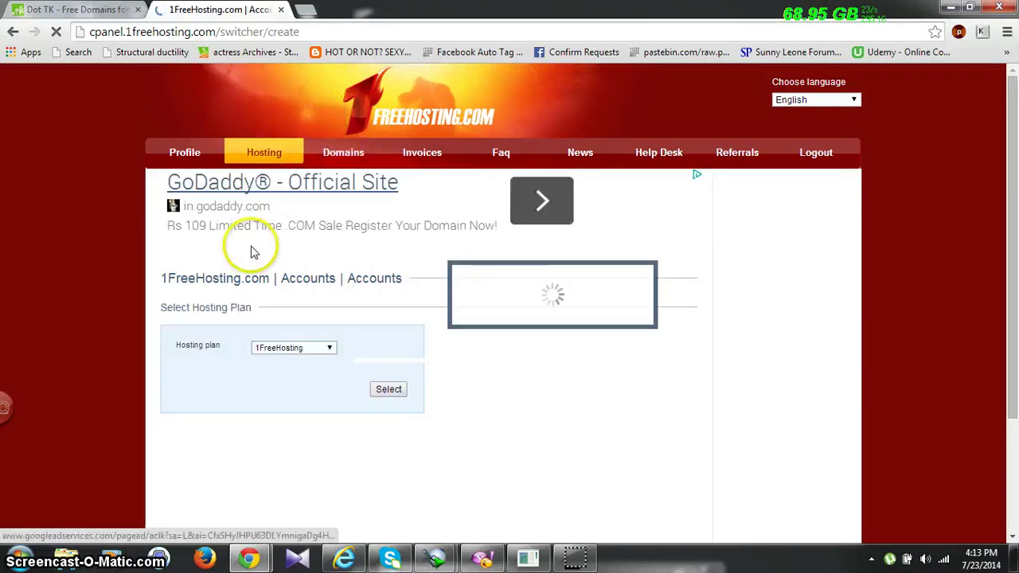
{"action": "left_click", "coordinate": [181, 348]}
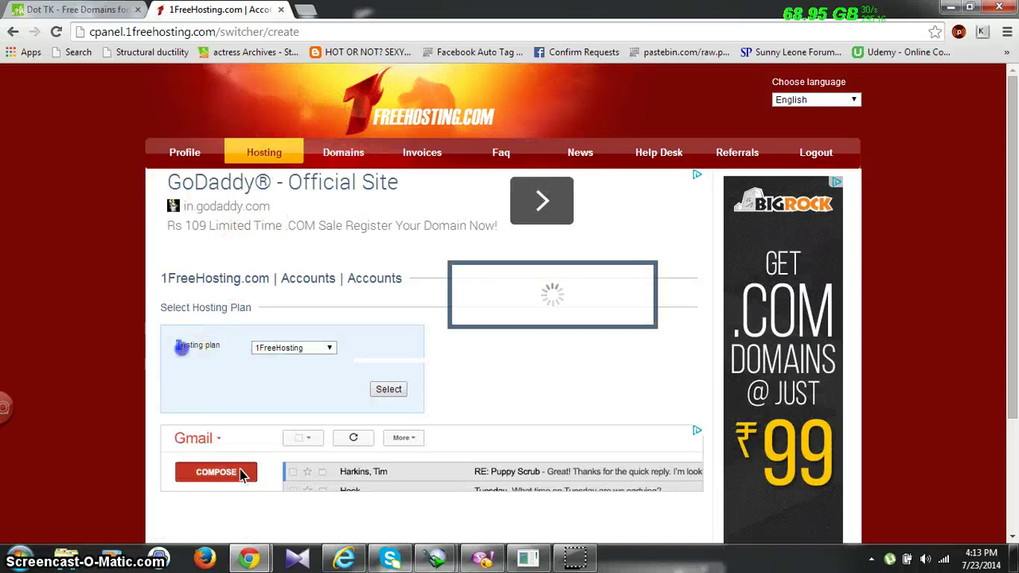
{"action": "double_click", "coordinate": [182, 348]}
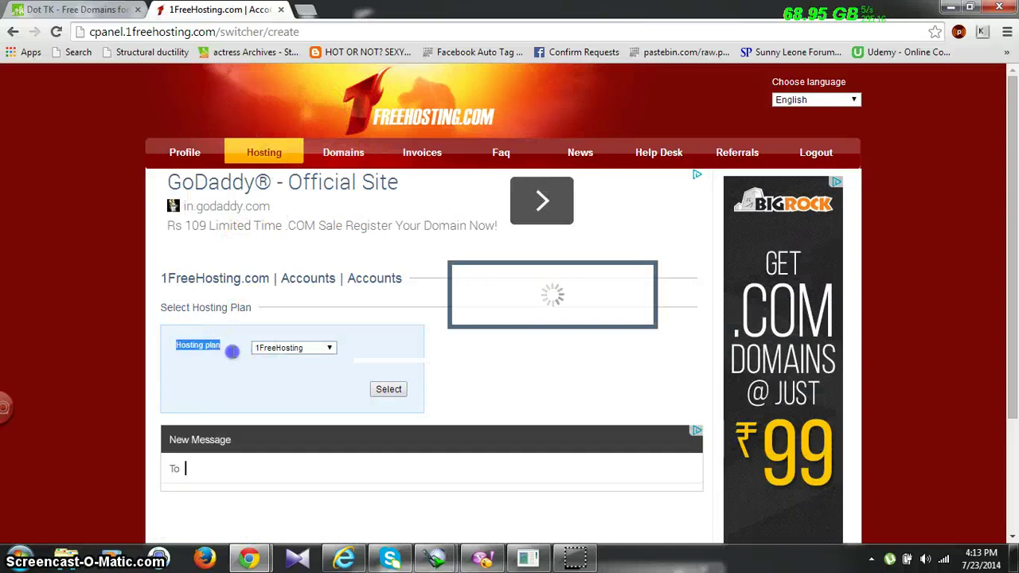
{"action": "left_click", "coordinate": [286, 348]}
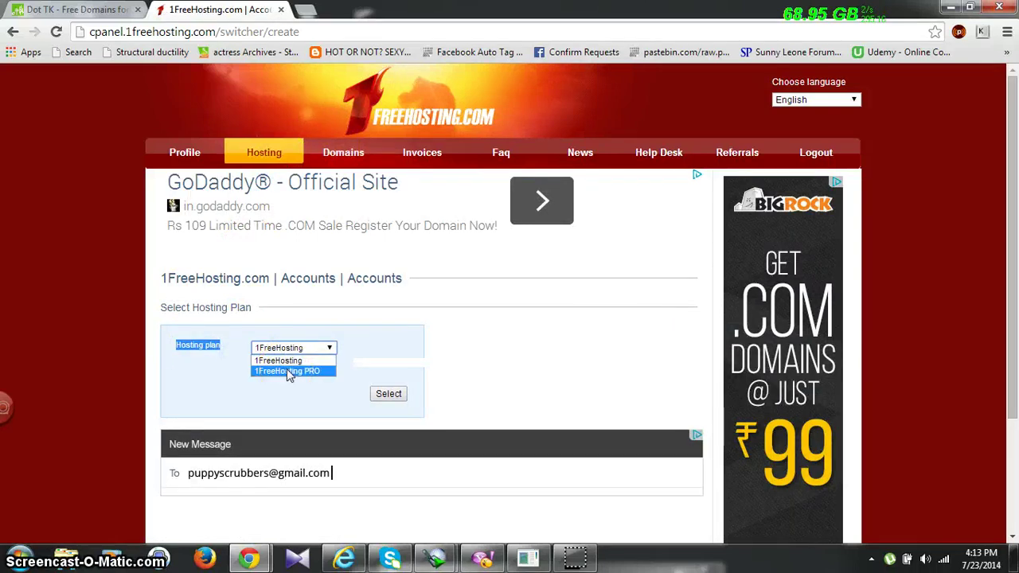
{"action": "left_click", "coordinate": [289, 374]}
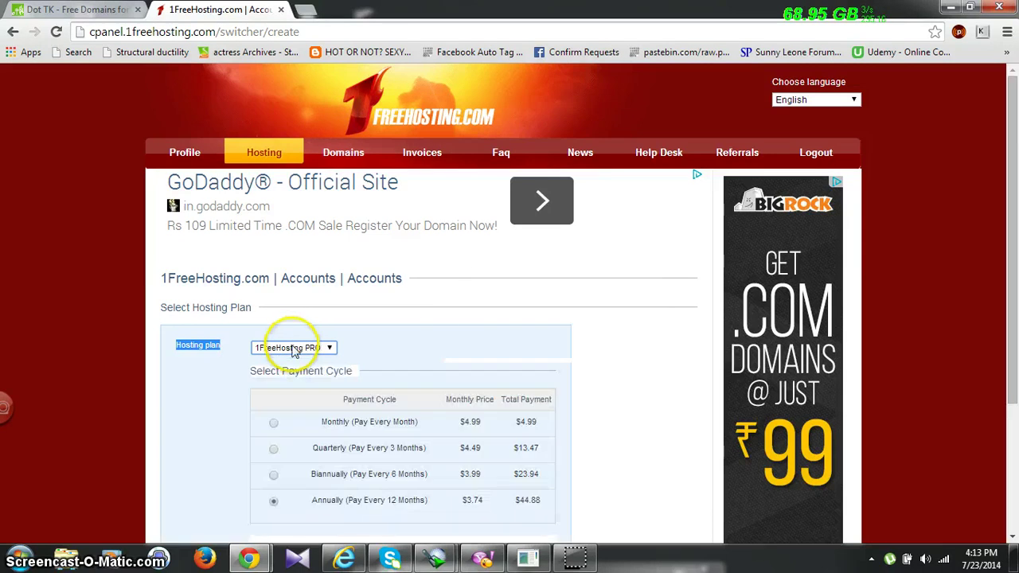
{"action": "left_click", "coordinate": [293, 348]}
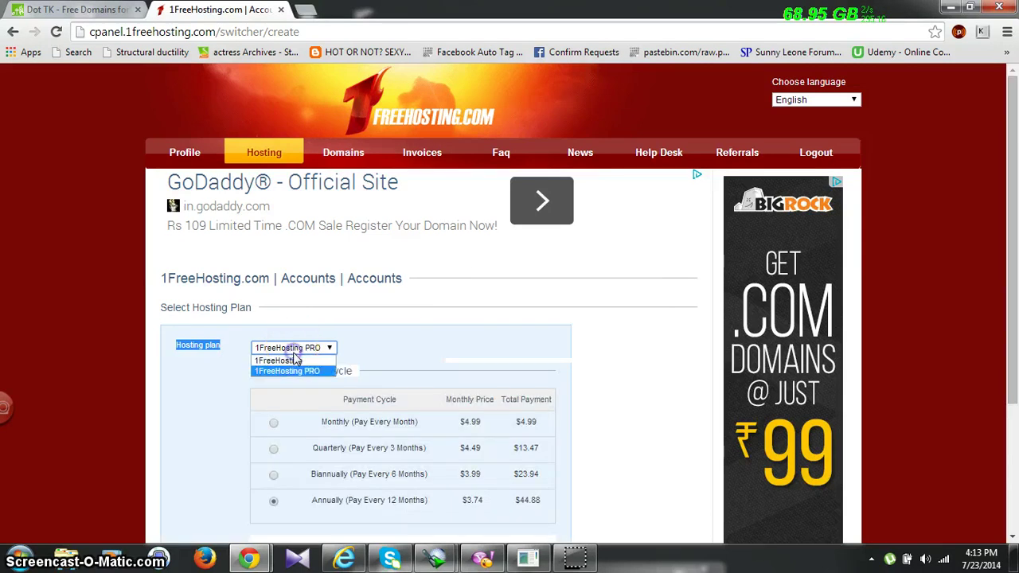
{"action": "left_click", "coordinate": [295, 360]}
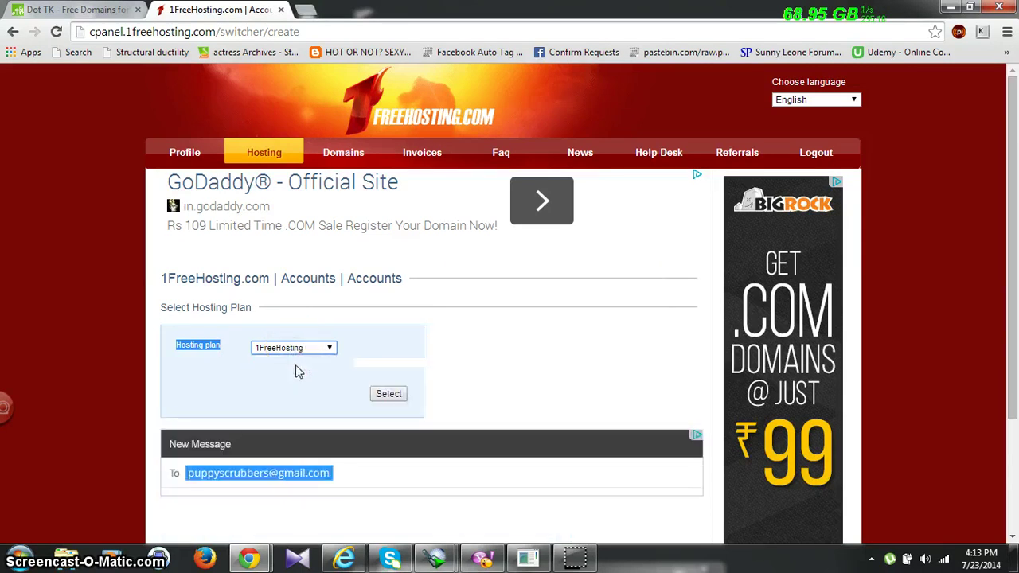
{"action": "left_click", "coordinate": [389, 394]}
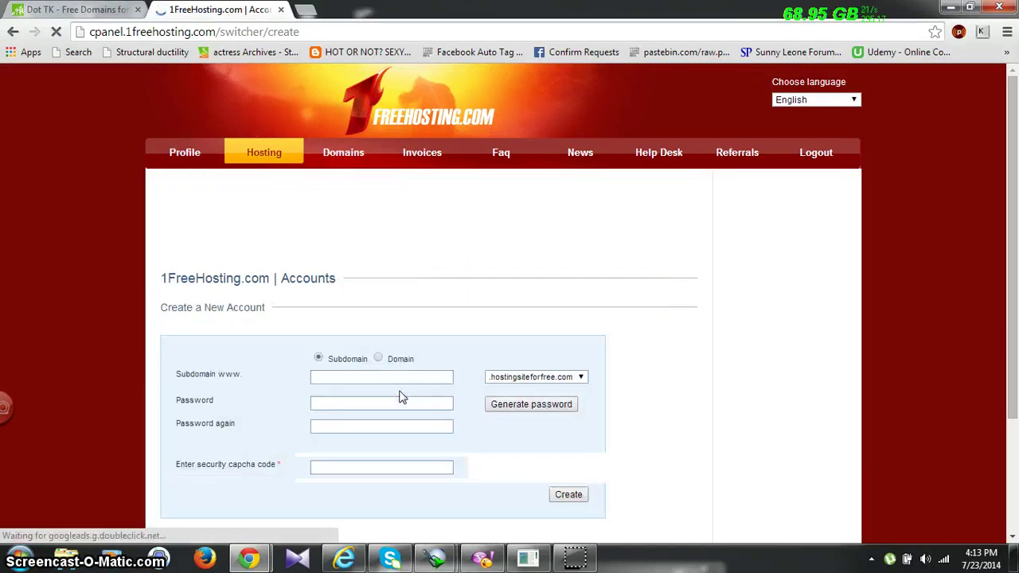
Choose to host an existing Domain rather than a subdomain.
{"action": "left_click", "coordinate": [343, 361]}
{"action": "scroll", "coordinate": [338, 358], "scroll_direction": "down", "scroll_amount": 1}
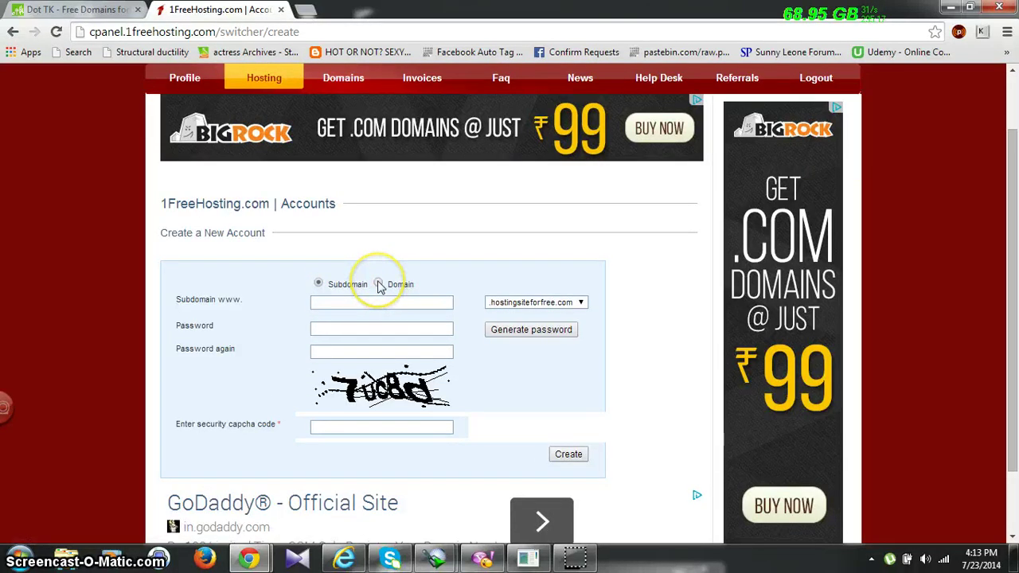
{"action": "left_click", "coordinate": [380, 286]}
Copy QMHTUTORIALS.TK from the Dot TK page into the Domain field.
{"action": "left_click", "coordinate": [79, 11]}
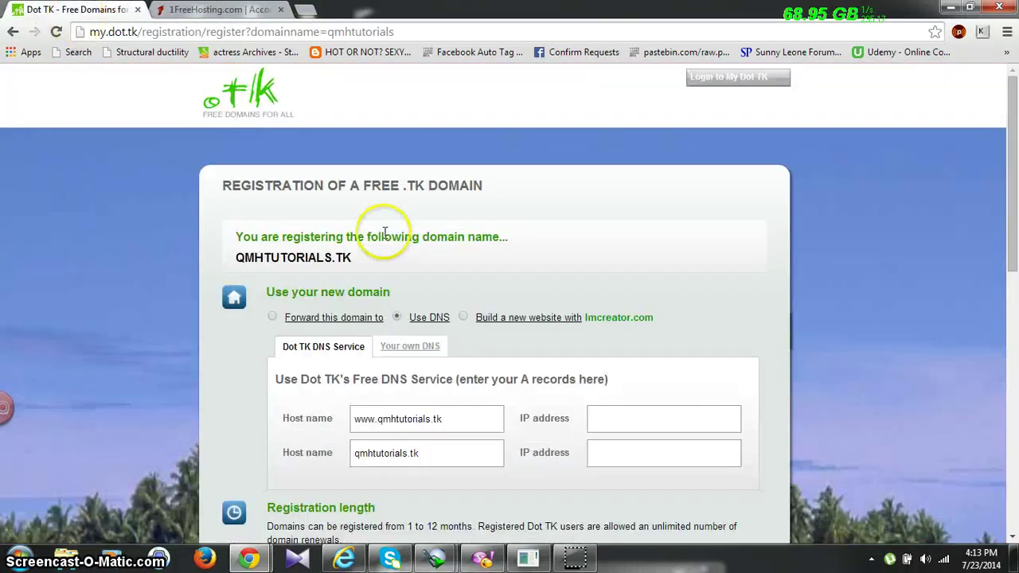
{"action": "left_click_drag", "start_coordinate": [233, 257], "coordinate": [362, 259]}
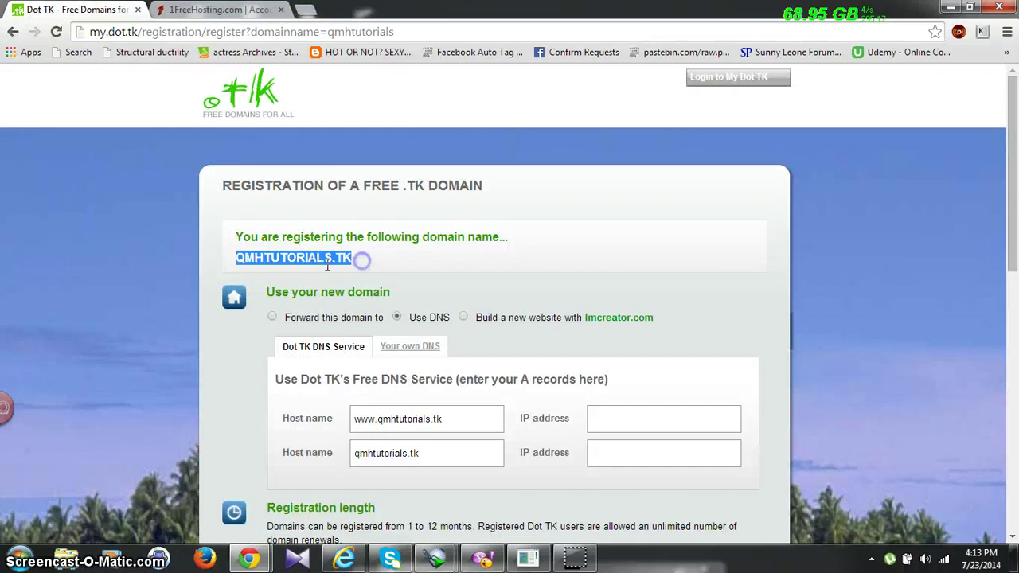
{"action": "right_click", "coordinate": [275, 263]}
{"action": "left_click", "coordinate": [422, 270]}
{"action": "left_click", "coordinate": [222, 10]}
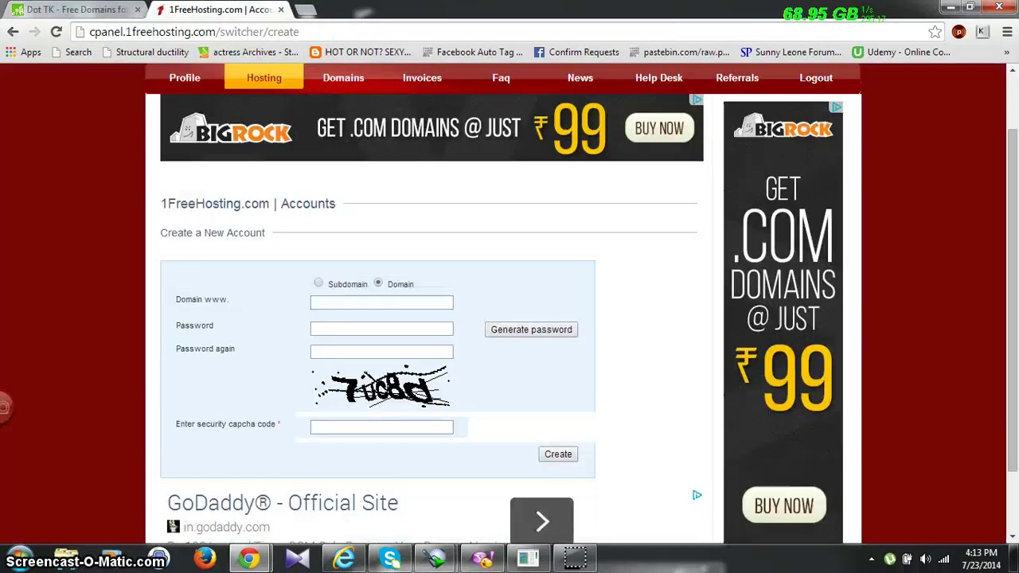
{"action": "right_click", "coordinate": [355, 301]}
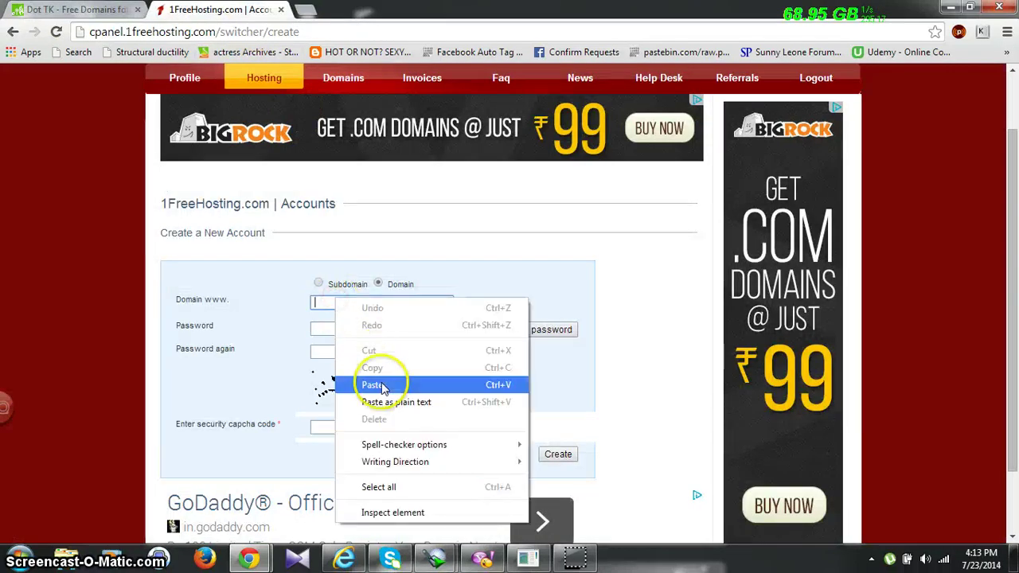
{"action": "left_click", "coordinate": [375, 384]}
Fill in both password fields and captcha code 7uc8d, then create the account.
{"action": "left_click", "coordinate": [354, 327]}
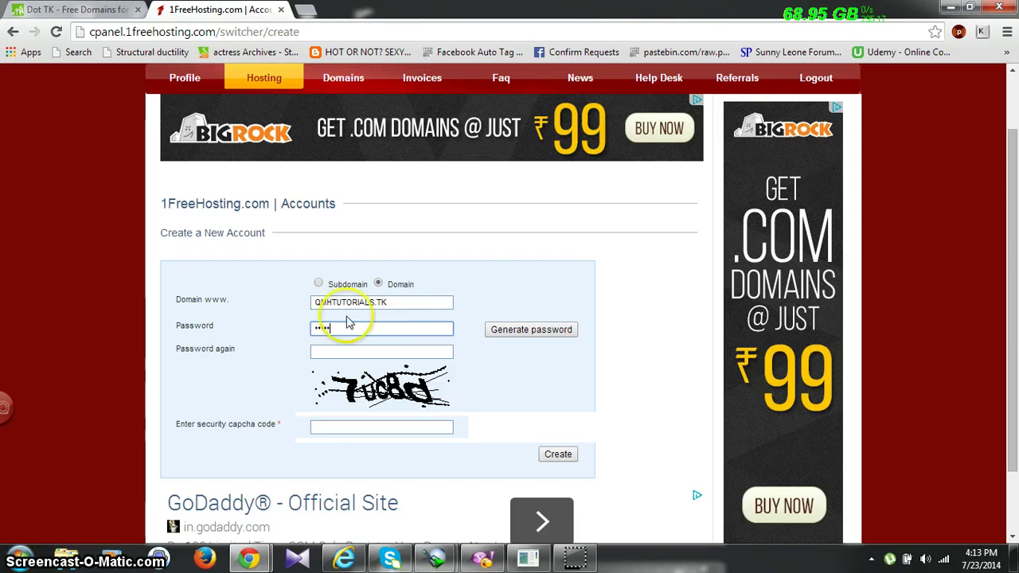
{"action": "key", "text": "Tab"}
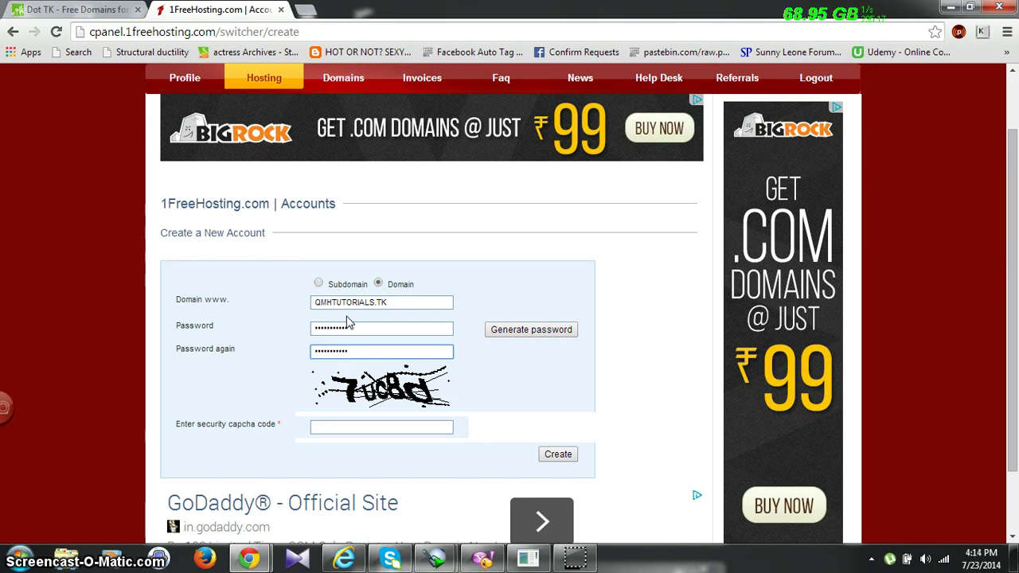
{"action": "left_click", "coordinate": [376, 430]}
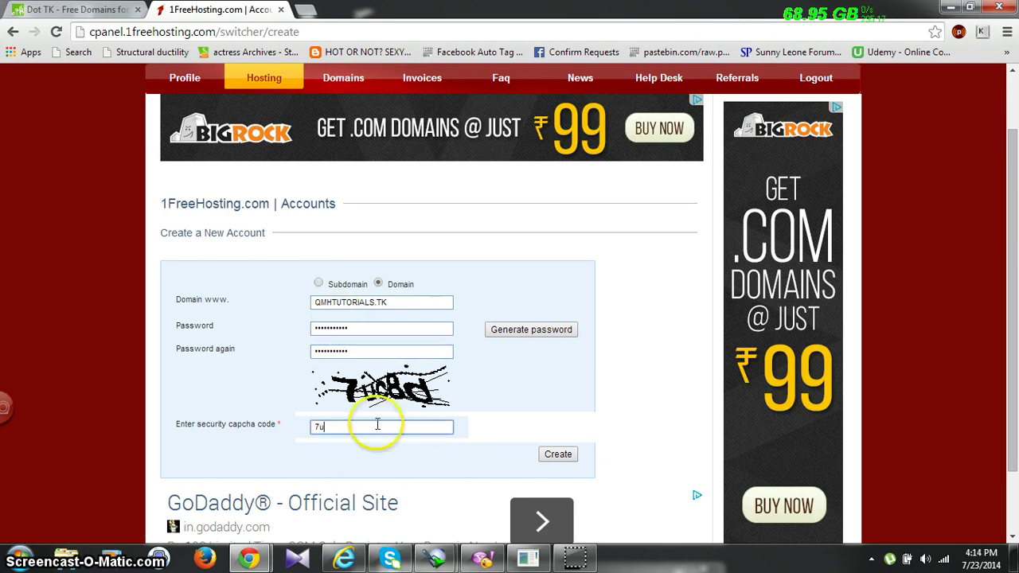
{"action": "type", "text": "7uc8d"}
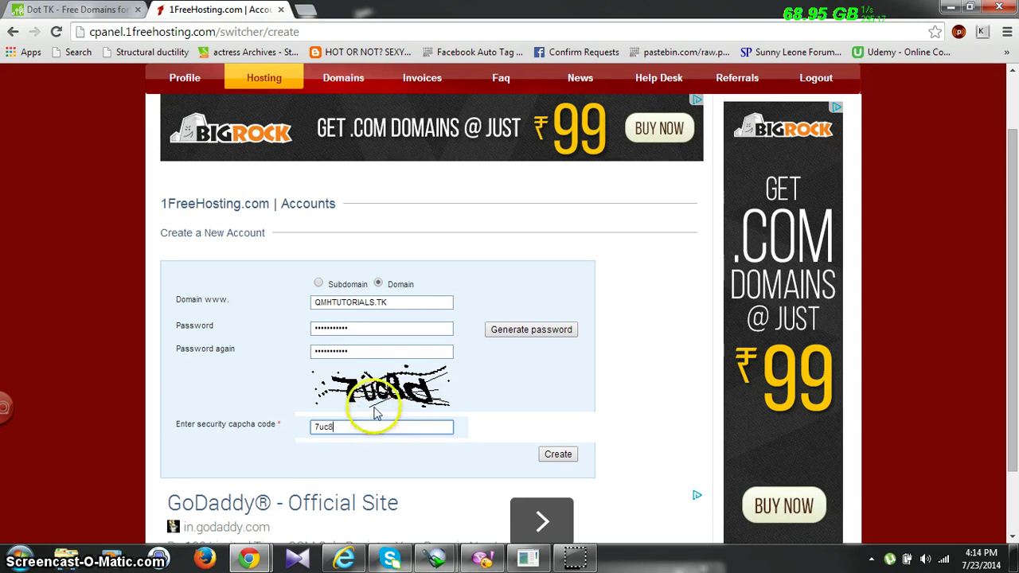
{"action": "left_click", "coordinate": [553, 458]}
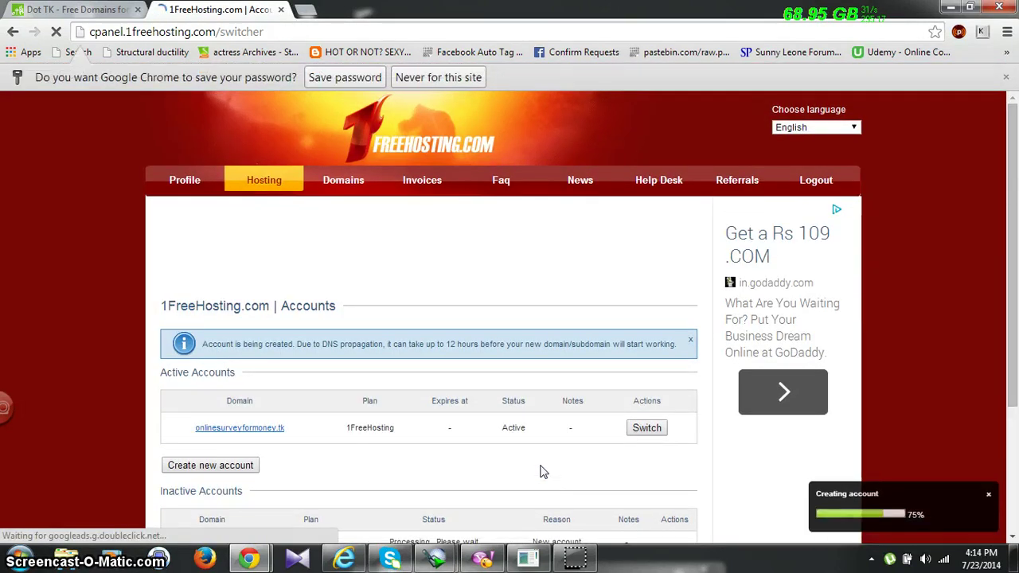
Reload the accounts list, switch to qmhtutorials.tk, and open a blank new tab.
{"action": "scroll", "coordinate": [437, 213], "scroll_direction": "down", "scroll_amount": 3}
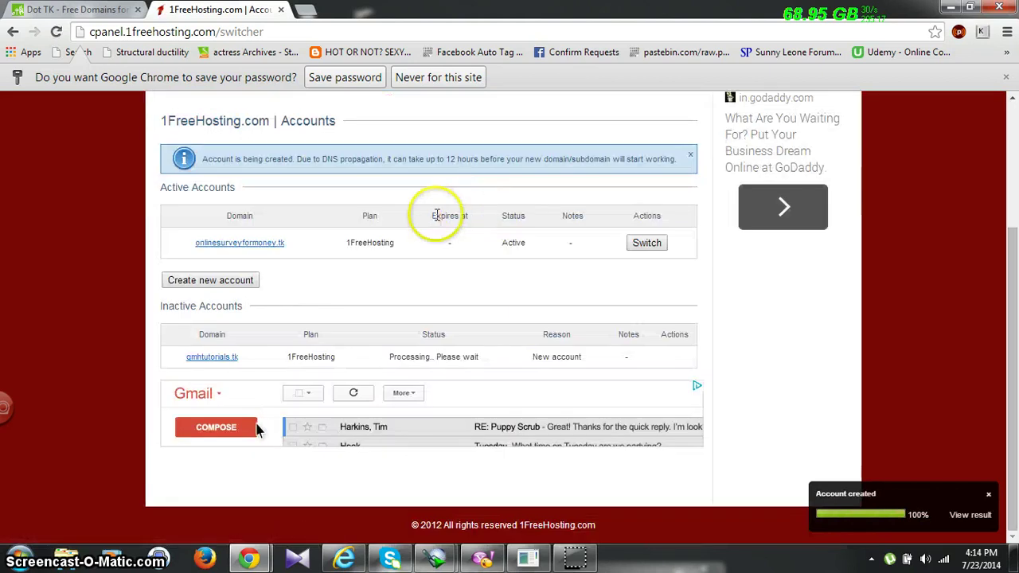
{"action": "scroll", "coordinate": [437, 215], "scroll_direction": "up", "scroll_amount": 3}
{"action": "left_click", "coordinate": [56, 37]}
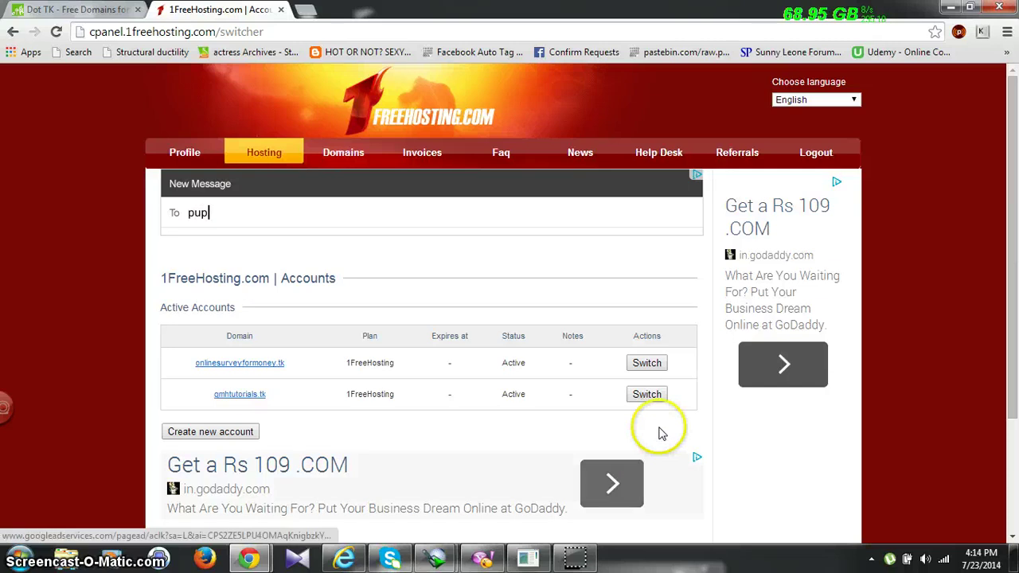
{"action": "left_click", "coordinate": [654, 394]}
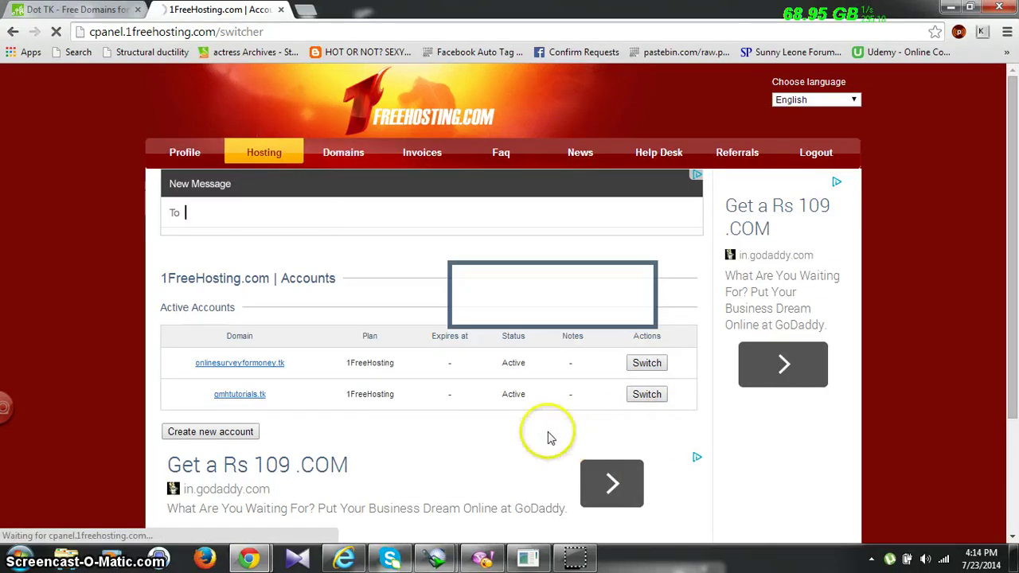
{"action": "left_click", "coordinate": [305, 10]}
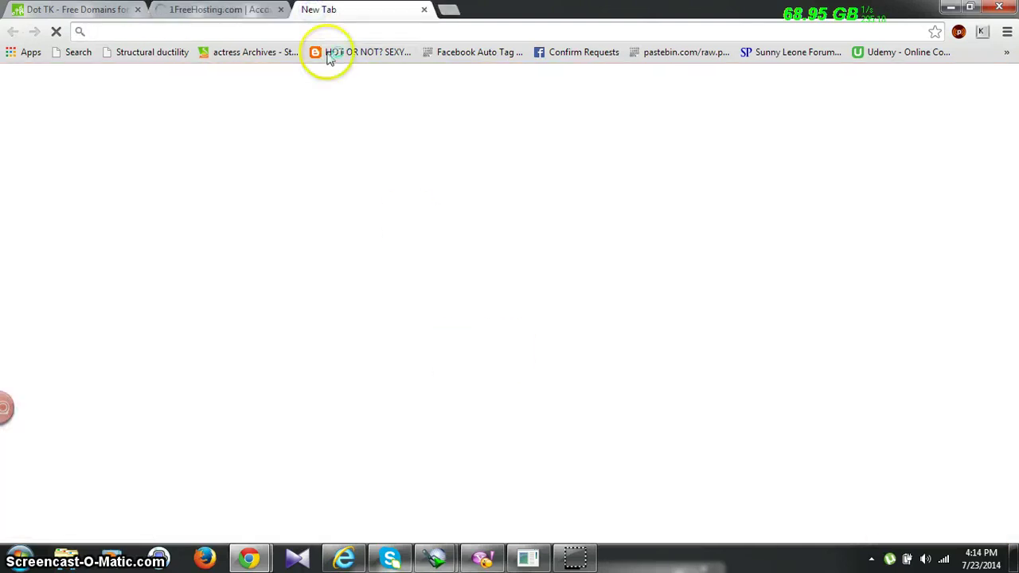
Copy ns1.1freehosting.com from the account Details and return to the Dot TK tab.
{"action": "left_click", "coordinate": [220, 9]}
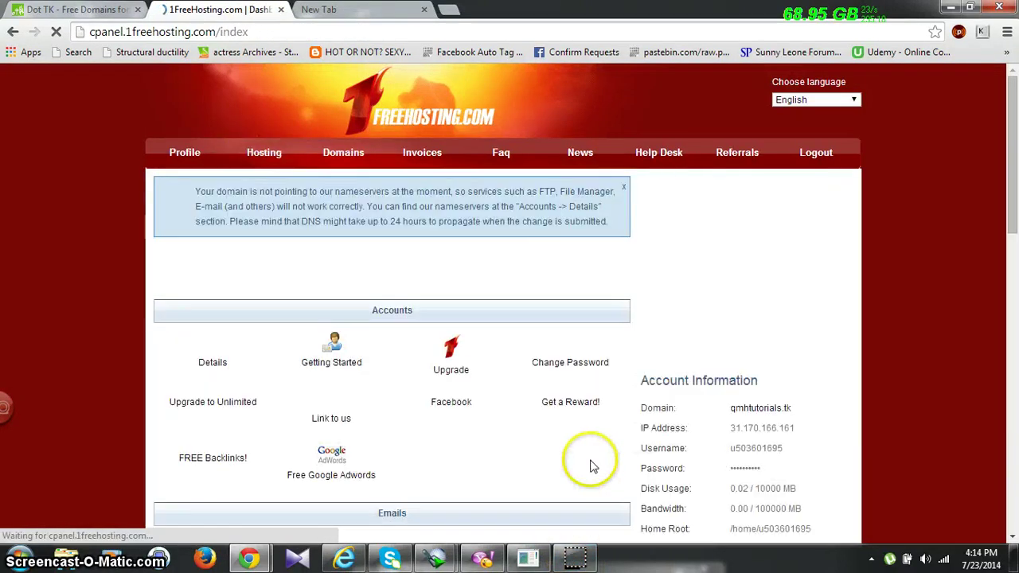
{"action": "scroll", "coordinate": [271, 394], "scroll_direction": "down", "scroll_amount": 1}
{"action": "left_click", "coordinate": [211, 278]}
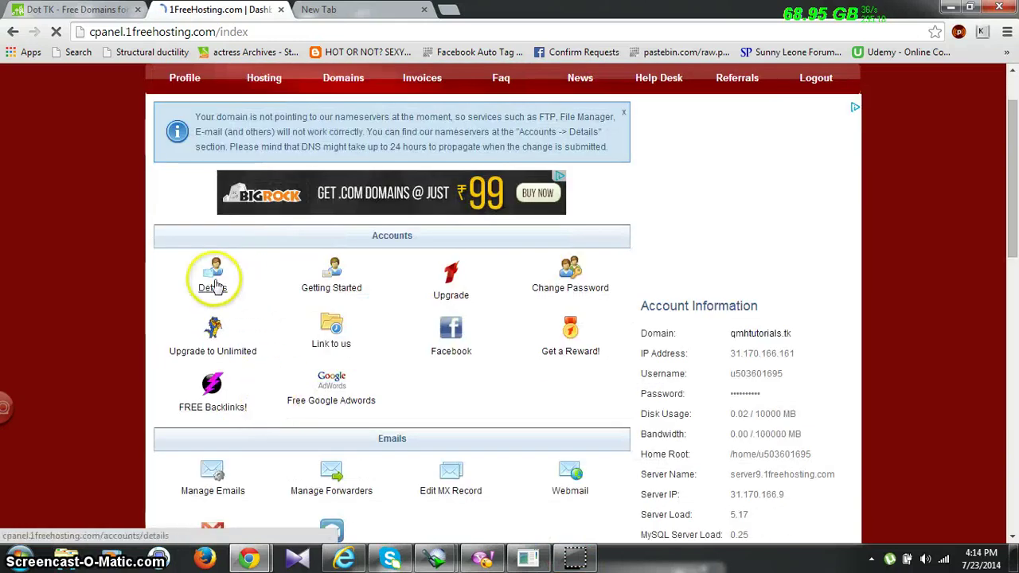
{"action": "left_click", "coordinate": [238, 289]}
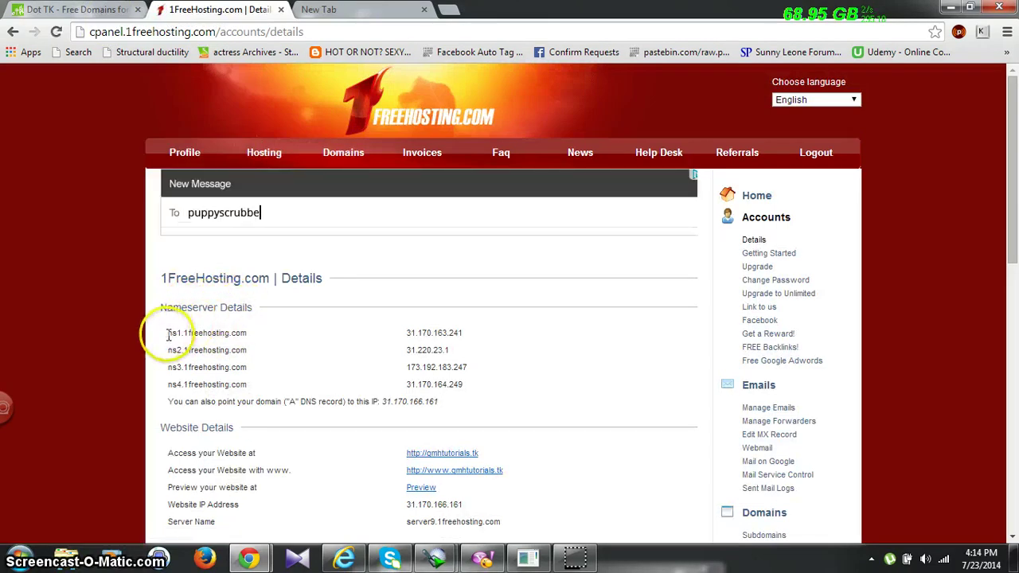
{"action": "right_click", "coordinate": [243, 334]}
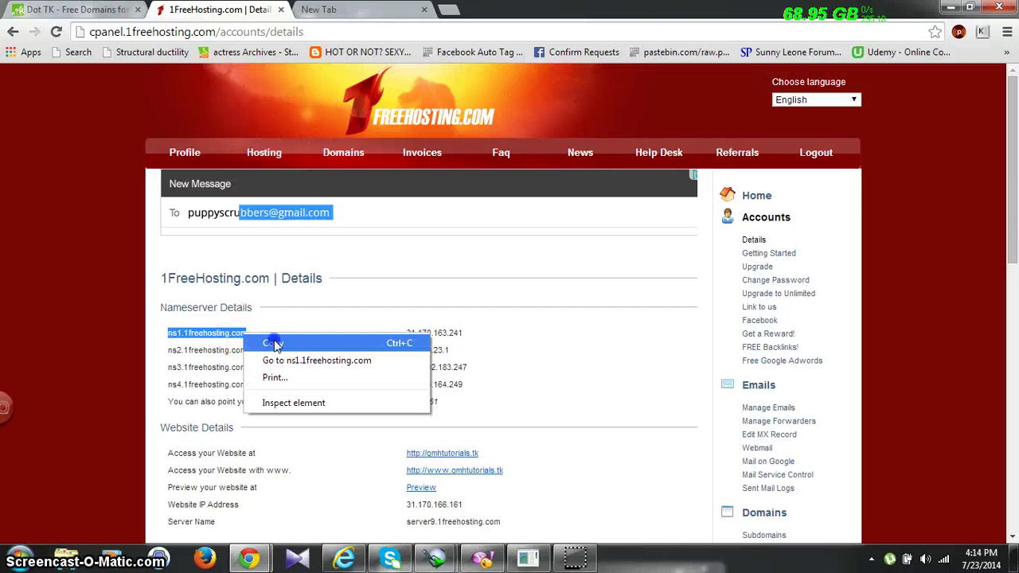
{"action": "left_click", "coordinate": [273, 343]}
{"action": "left_click", "coordinate": [88, 9]}
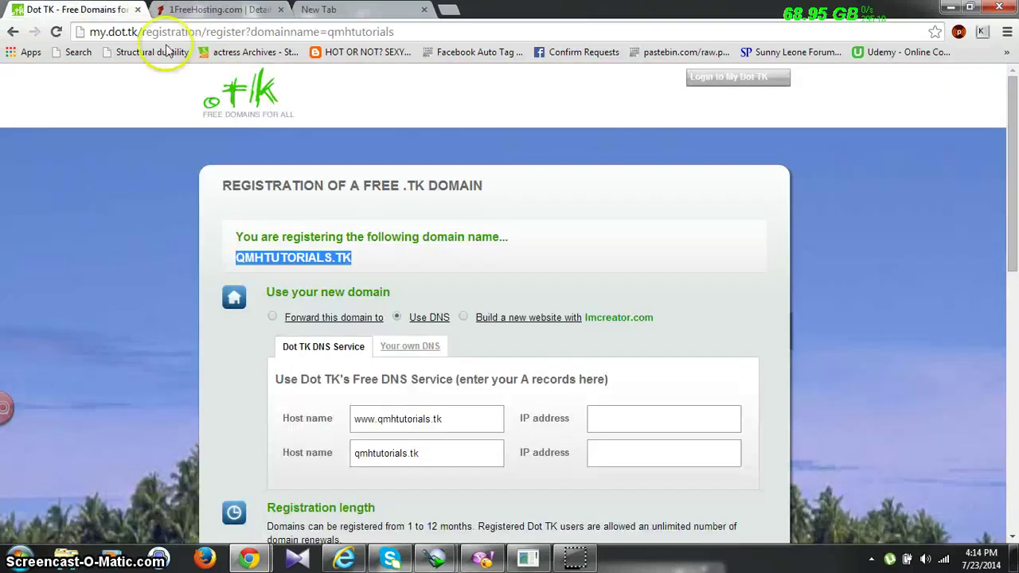
Choose Your own DNS and paste ns1.1freehosting.com into both server name fields.
{"action": "left_click", "coordinate": [402, 421]}
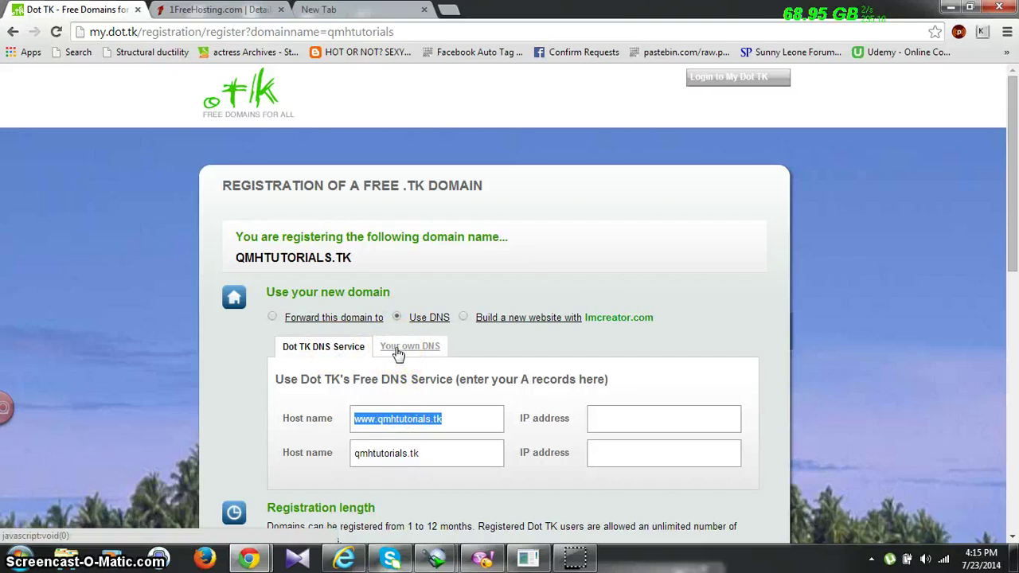
{"action": "left_click", "coordinate": [398, 355]}
{"action": "right_click", "coordinate": [403, 417]}
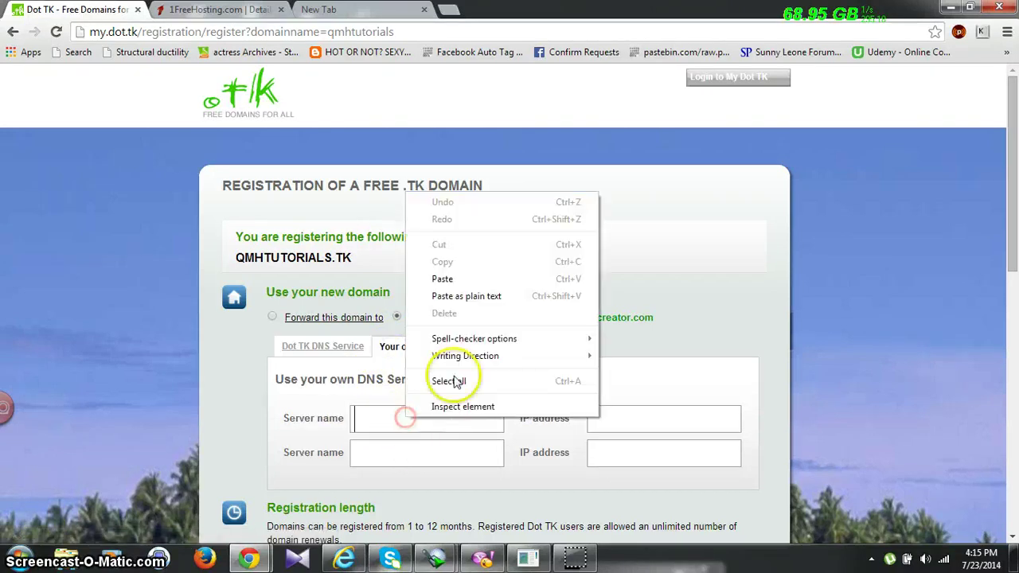
{"action": "left_click", "coordinate": [444, 279]}
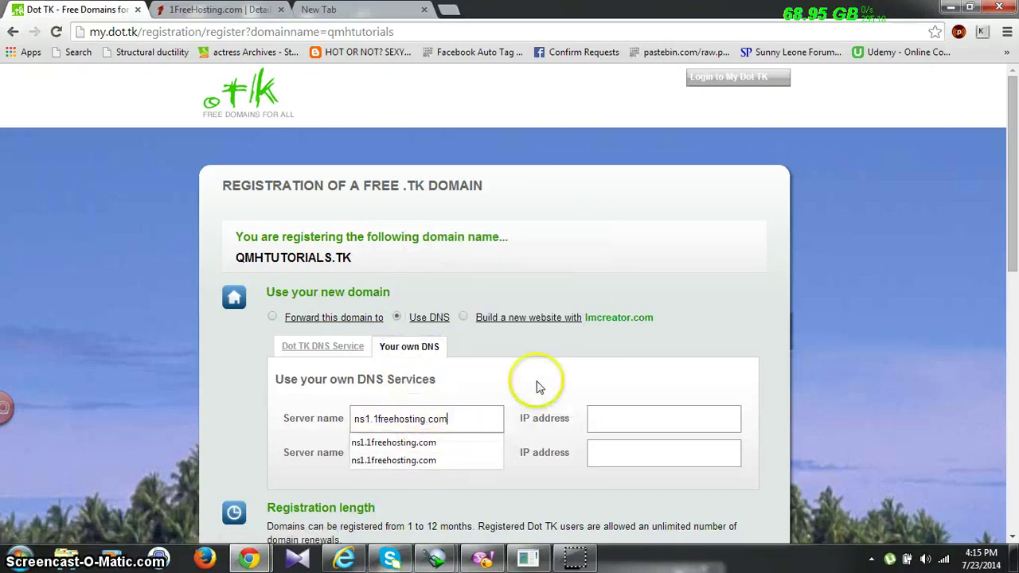
{"action": "left_click", "coordinate": [387, 453]}
{"action": "right_click", "coordinate": [388, 453]}
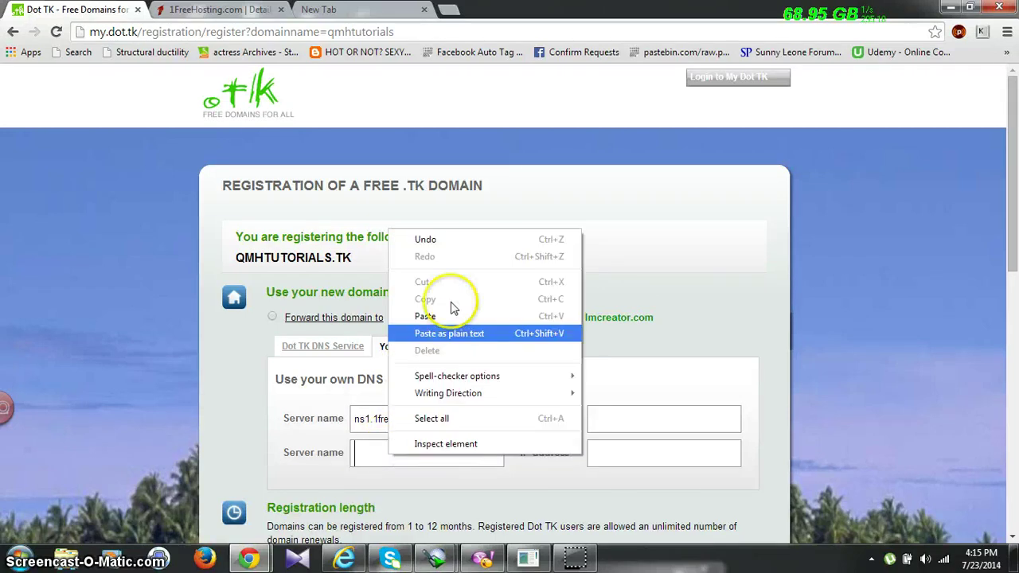
{"action": "left_click", "coordinate": [451, 316]}
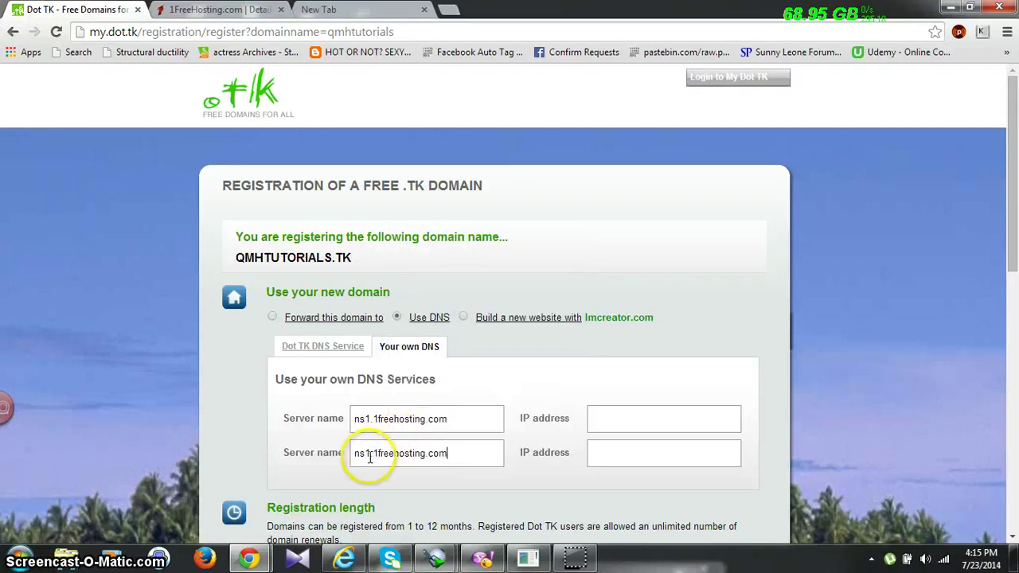
Change the second server name to ns2.1freehosting.com.
{"action": "key", "text": "ctrl+Tab"}
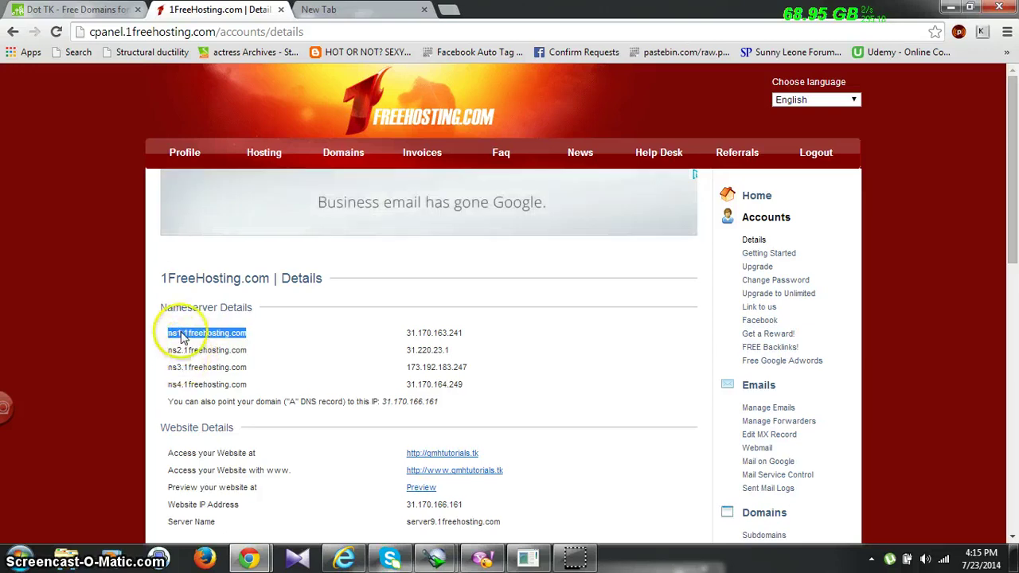
{"action": "key", "text": "ctrl+shift+Tab"}
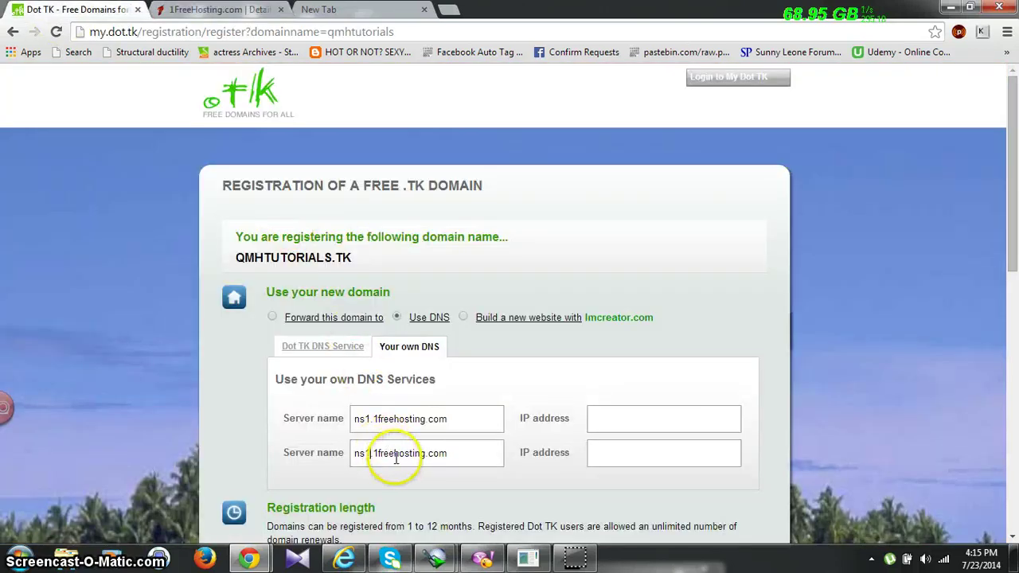
{"action": "left_click", "coordinate": [371, 453]}
{"action": "key", "text": "BackSpace"}
{"action": "key", "text": "BackSpace"}
{"action": "type", "text": "2."}
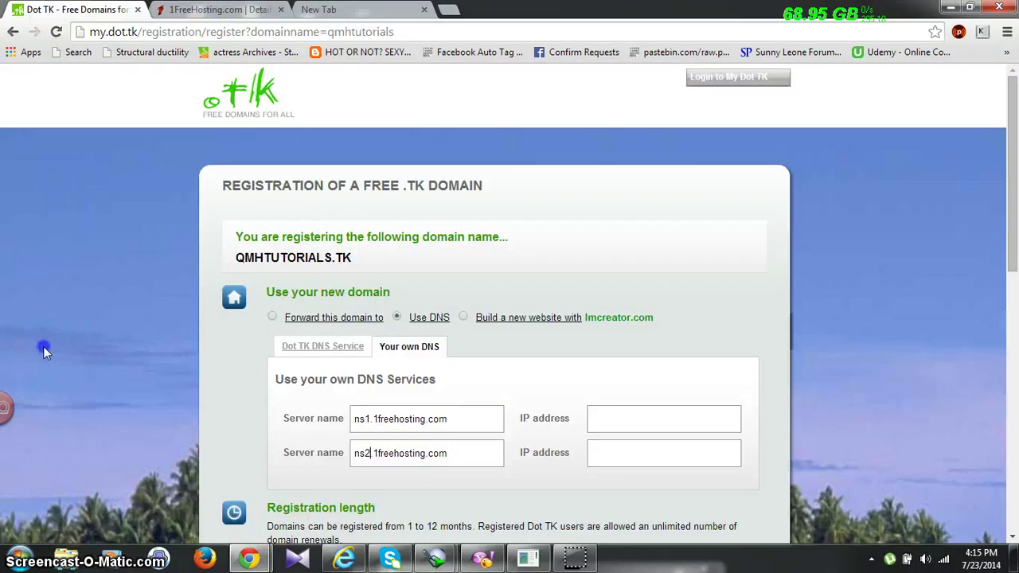
Set the registration length to 12 months.
{"action": "scroll", "coordinate": [41, 347], "scroll_direction": "down", "scroll_amount": 2}
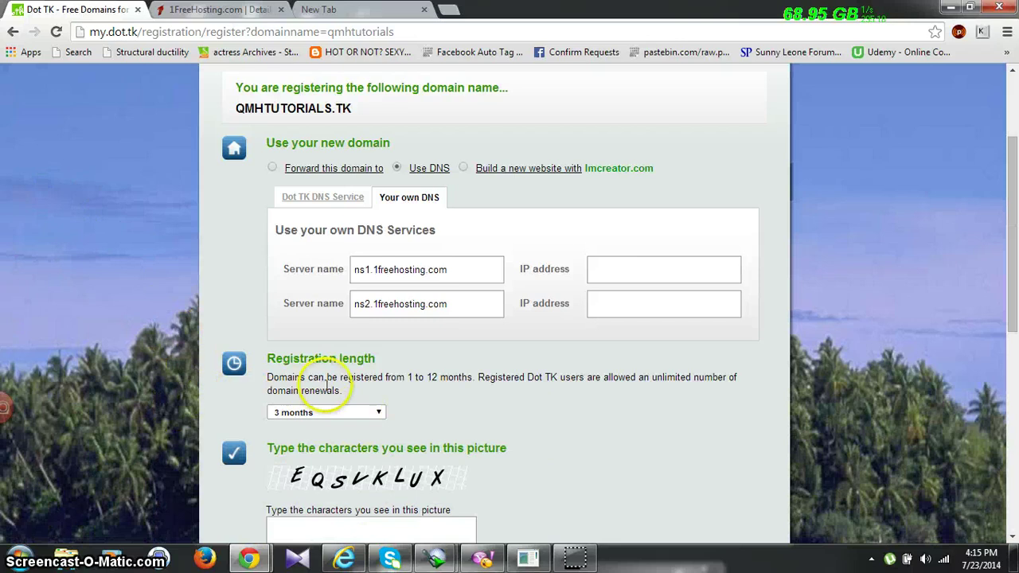
{"action": "scroll", "coordinate": [319, 398], "scroll_direction": "down", "scroll_amount": 1}
{"action": "left_click", "coordinate": [332, 338]}
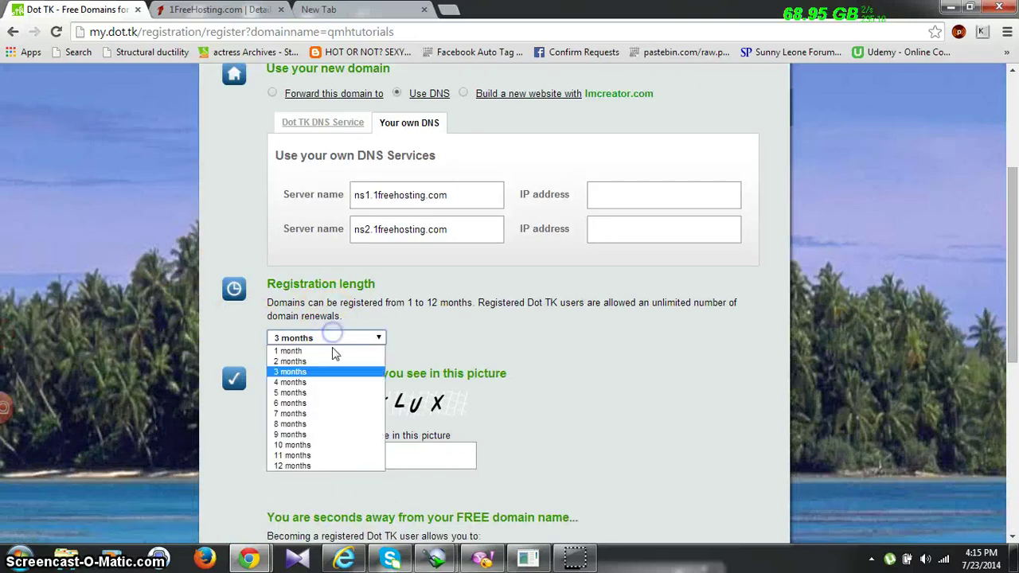
{"action": "left_click", "coordinate": [315, 464]}
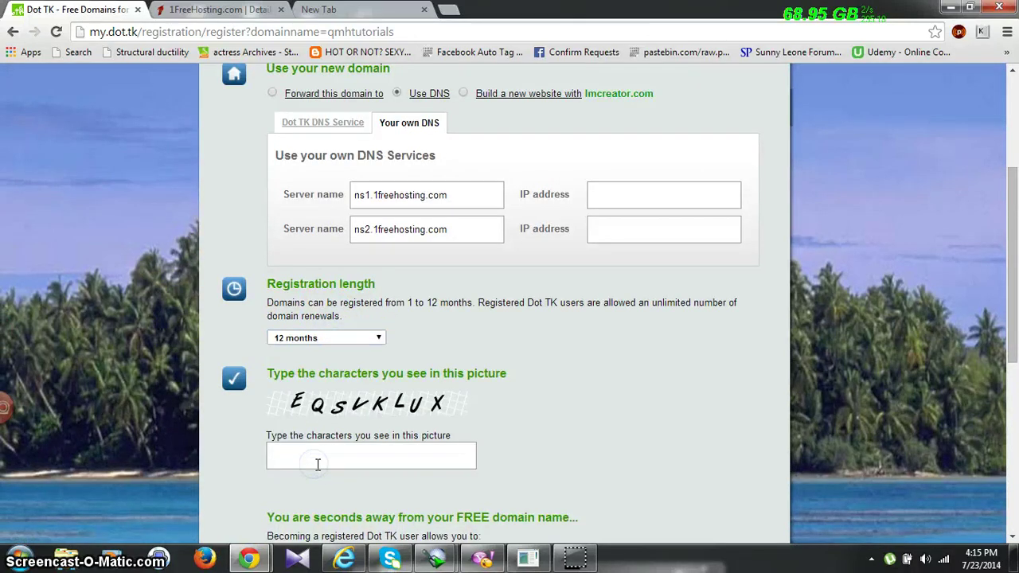
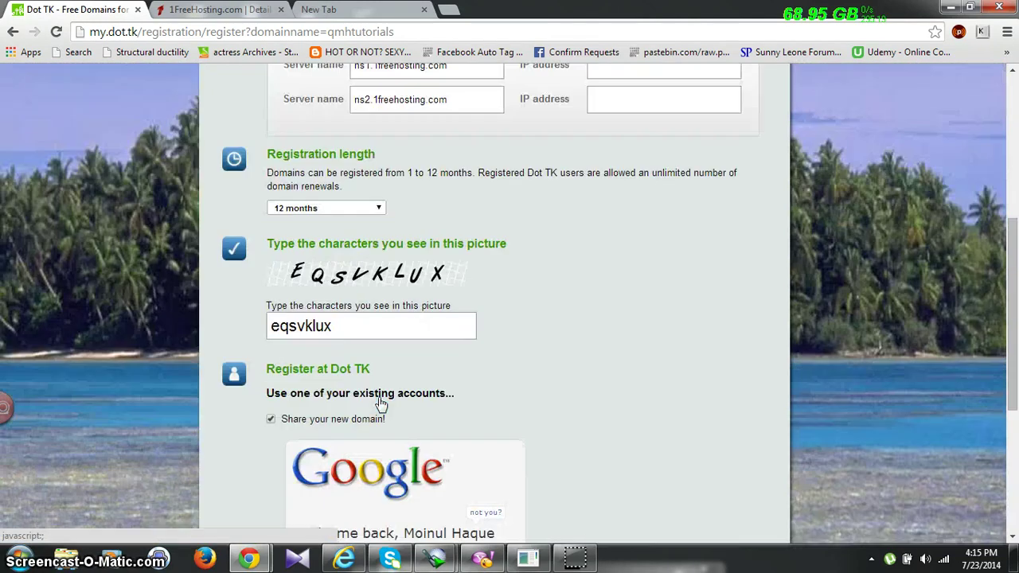
Scroll down the filled-in registration form to the Register at Dot TK section.
{"action": "scroll", "coordinate": [318, 446], "scroll_direction": "down", "scroll_amount": 3}
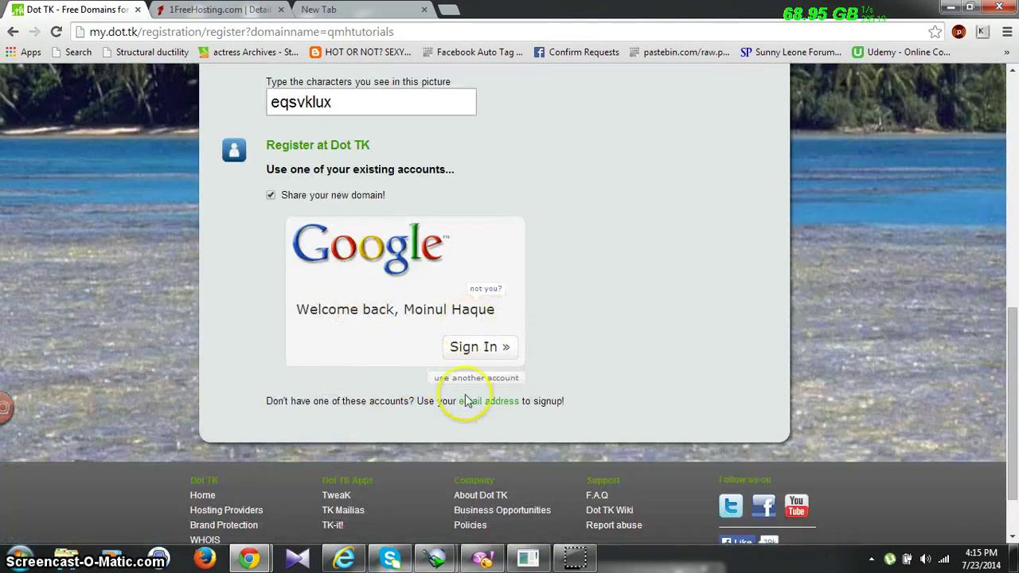
Sign in with a saved Google account and its password, then grant Connect.dot.tk access.
{"action": "left_click", "coordinate": [471, 350]}
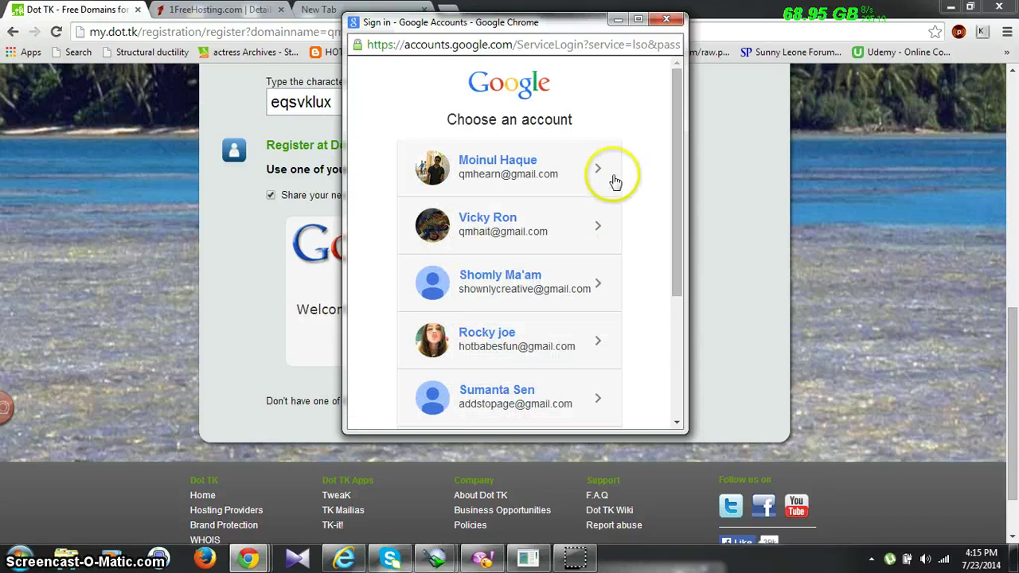
{"action": "left_click", "coordinate": [541, 230]}
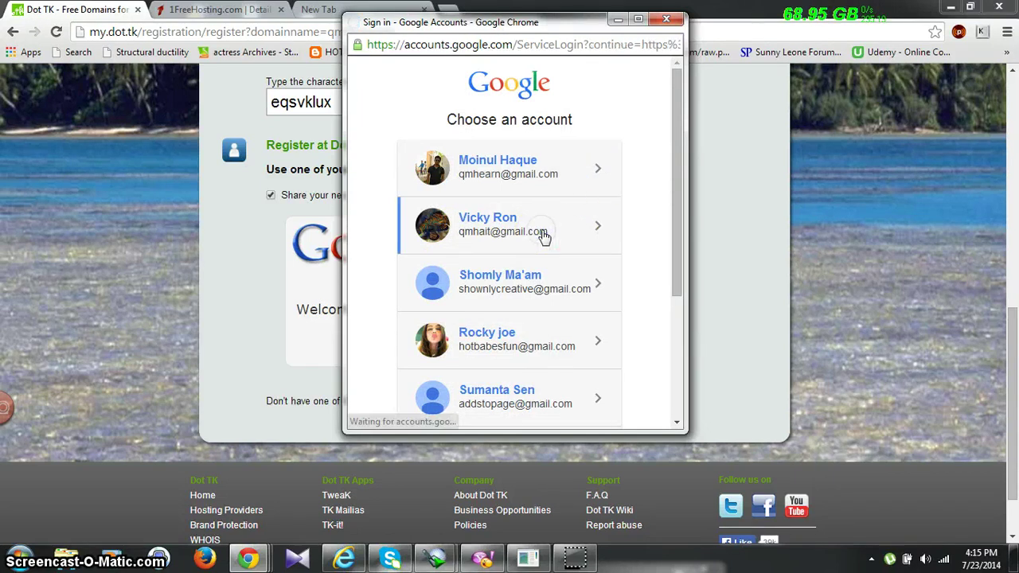
{"action": "left_click", "coordinate": [498, 275]}
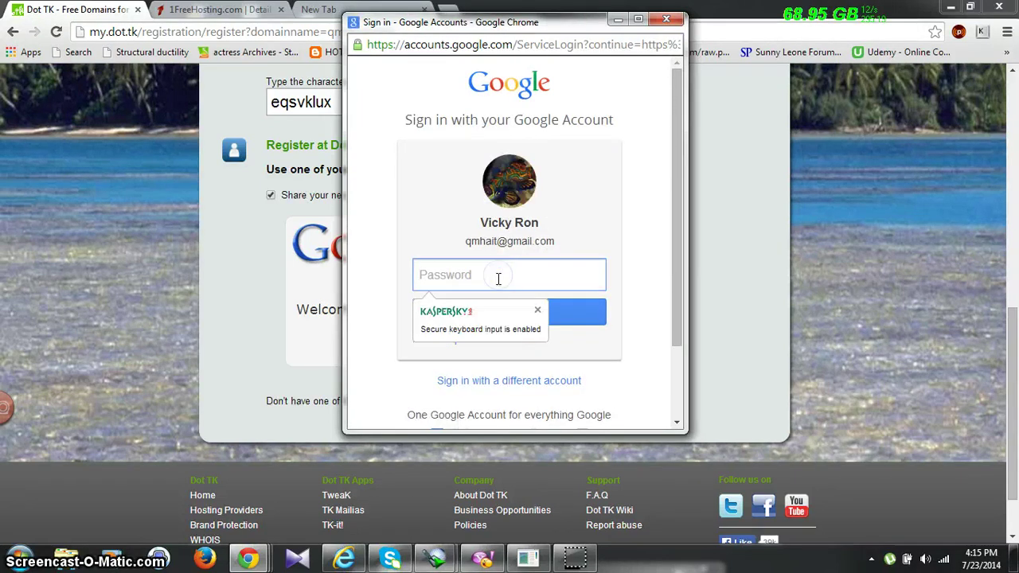
{"action": "type", "text": "•••••••••"}
{"action": "key", "text": "Return"}
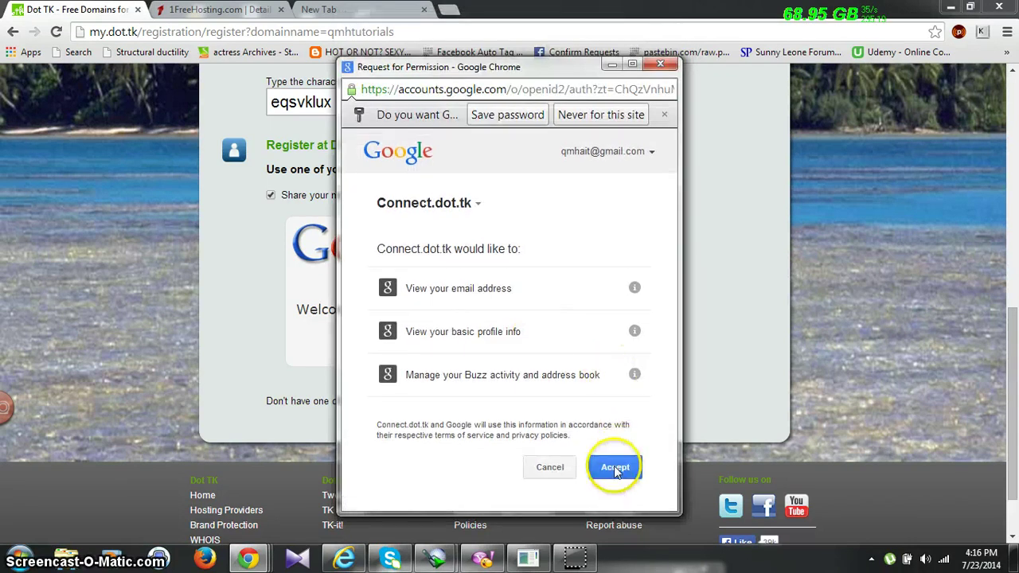
{"action": "left_click", "coordinate": [614, 468]}
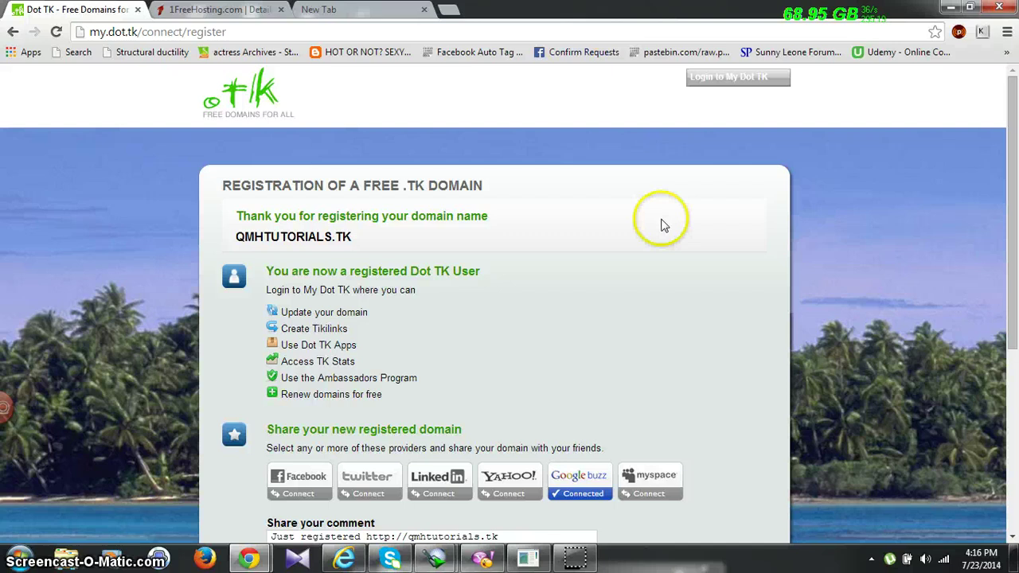
Highlight the registered domain name on the confirmation page, then clear the selection.
{"action": "scroll", "coordinate": [664, 225], "scroll_direction": "down", "scroll_amount": 3}
{"action": "scroll", "coordinate": [660, 228], "scroll_direction": "up", "scroll_amount": 2}
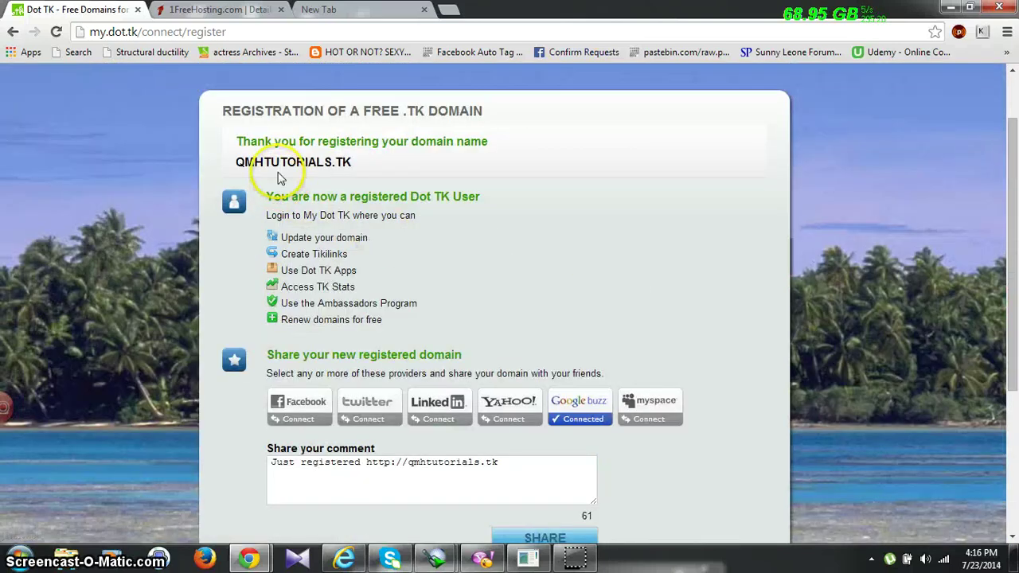
{"action": "left_click_drag", "start_coordinate": [253, 162], "coordinate": [368, 149]}
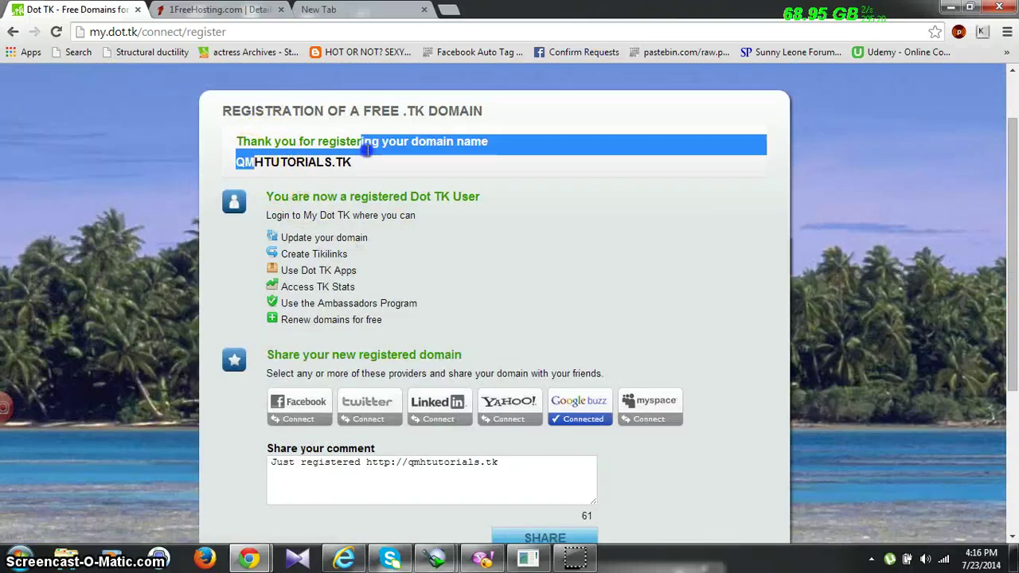
{"action": "left_click", "coordinate": [546, 215]}
Log in to My Dot TK through Google Sign In and confirm the popup.
{"action": "scroll", "coordinate": [557, 226], "scroll_direction": "up", "scroll_amount": 1}
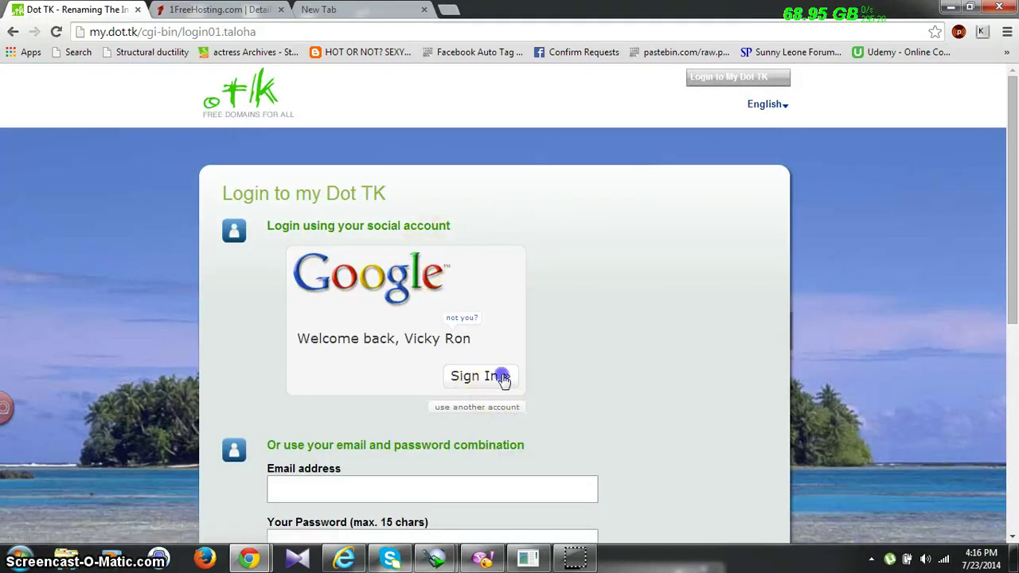
{"action": "left_click", "coordinate": [498, 377]}
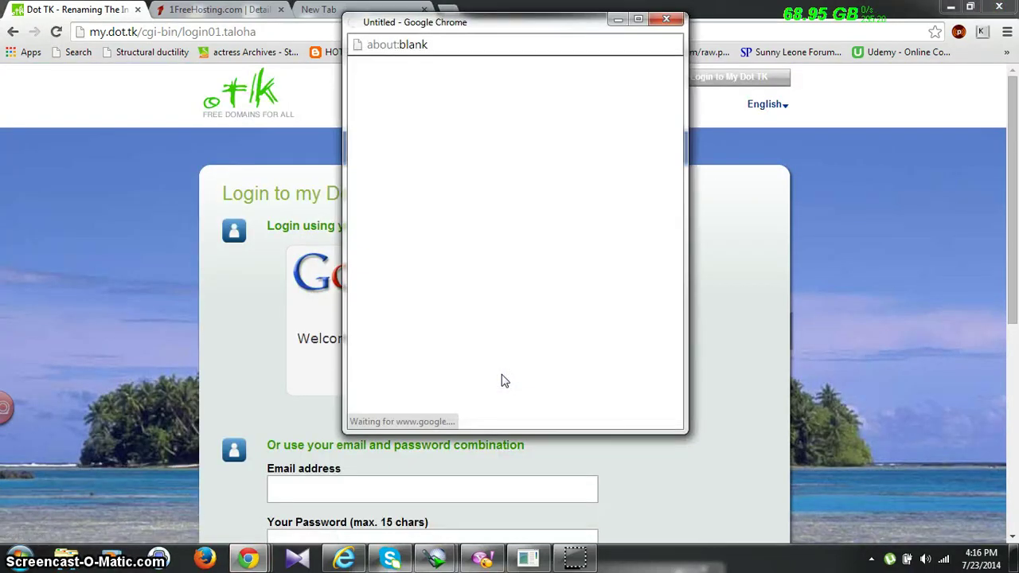
{"action": "left_click", "coordinate": [589, 356]}
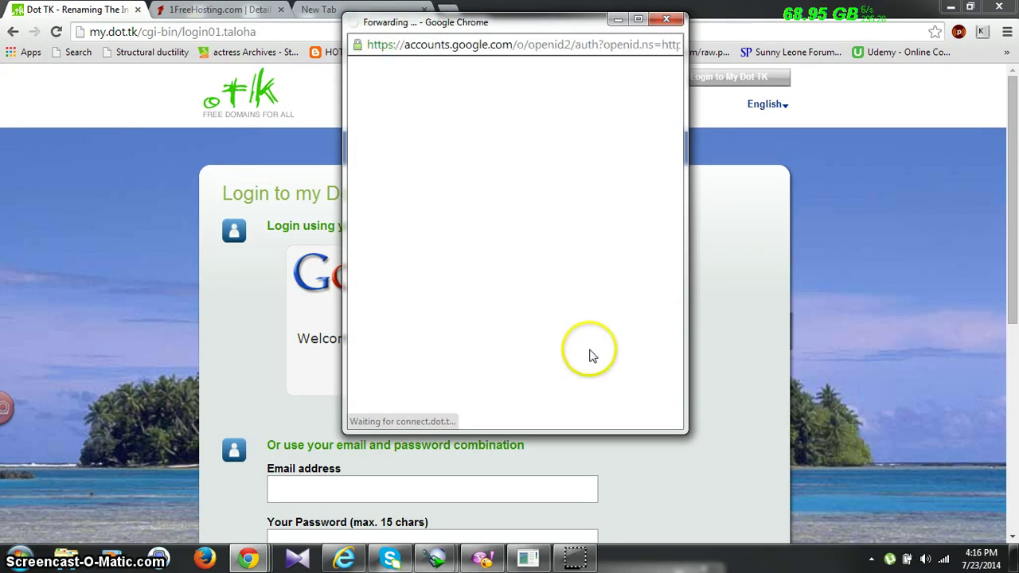
{"action": "left_click", "coordinate": [599, 307]}
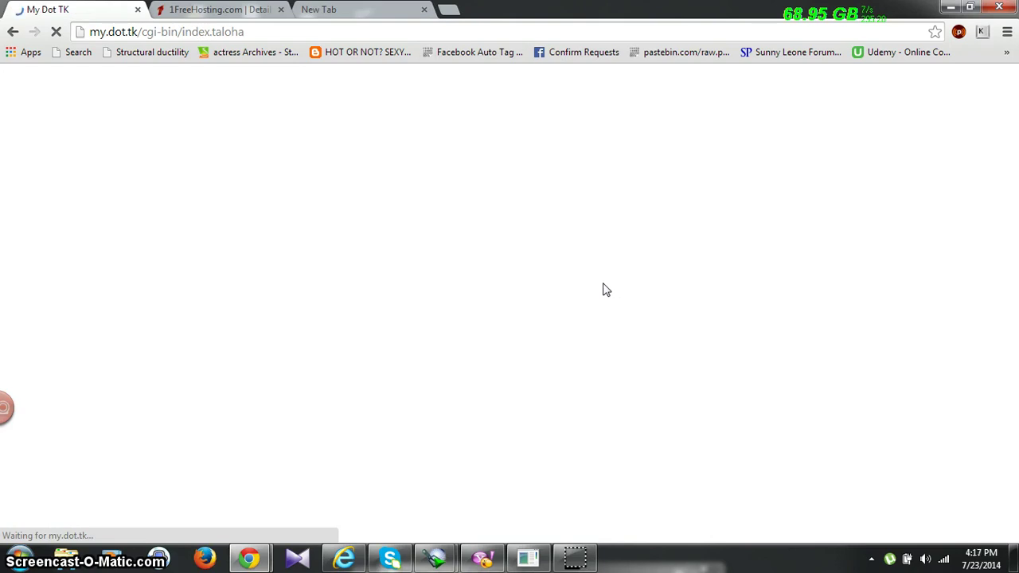
Alternate between the My Dot TK and 1FreeHosting tabs while the dashboard loads.
{"action": "left_click", "coordinate": [213, 10]}
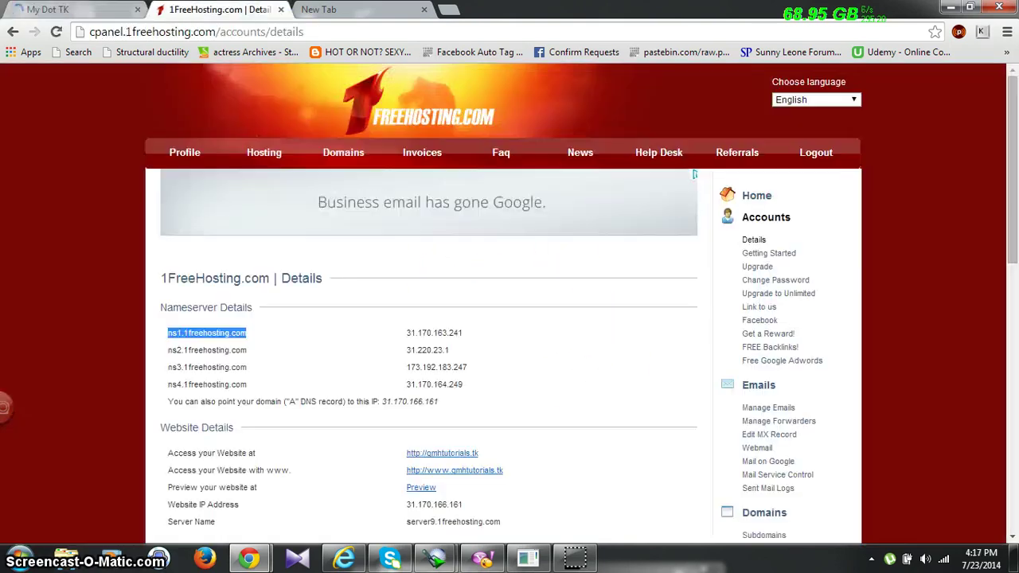
{"action": "left_click", "coordinate": [79, 10]}
{"action": "left_click", "coordinate": [227, 10]}
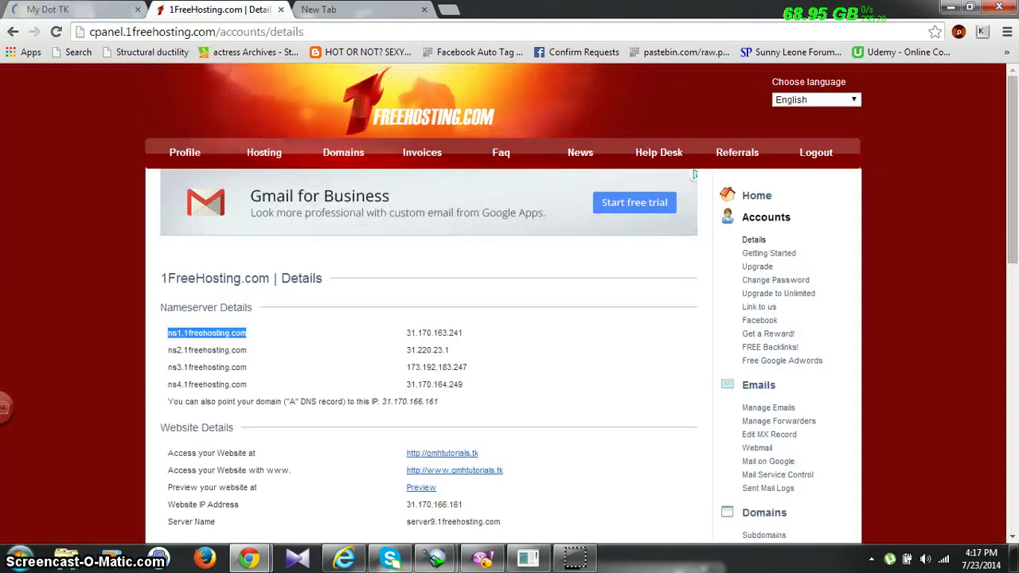
{"action": "left_click", "coordinate": [79, 10]}
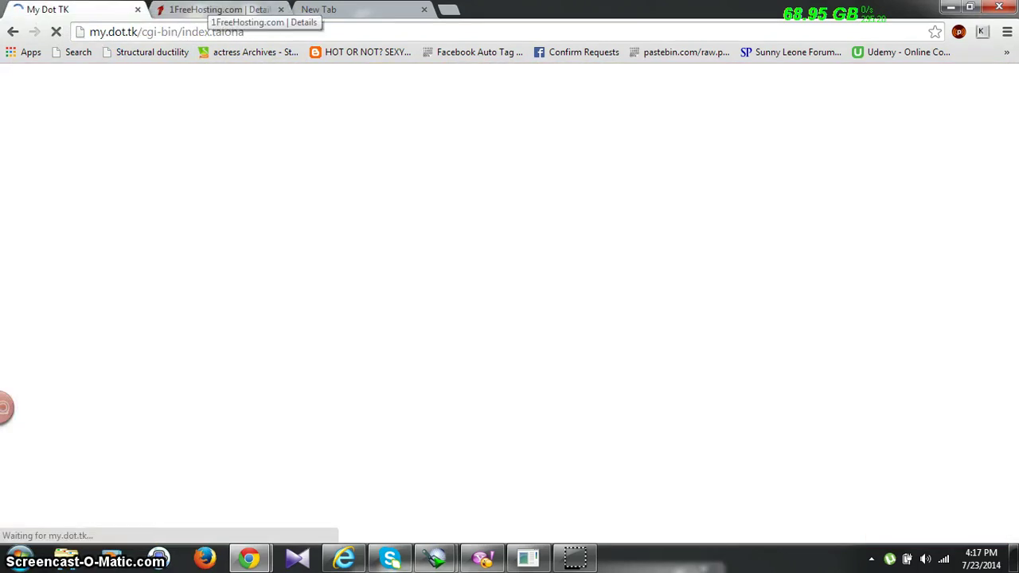
{"action": "left_click", "coordinate": [223, 10]}
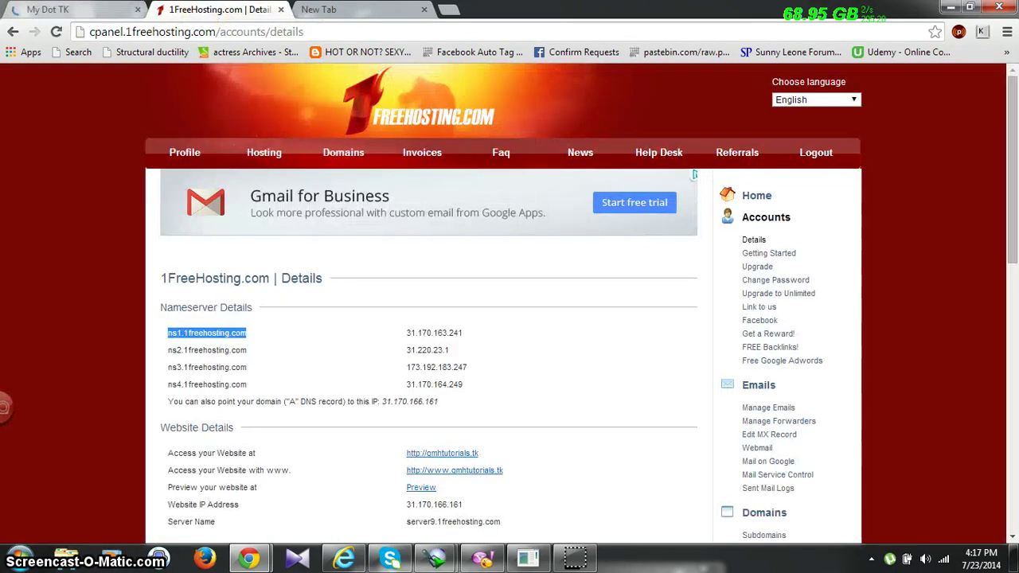
{"action": "left_click", "coordinate": [80, 9]}
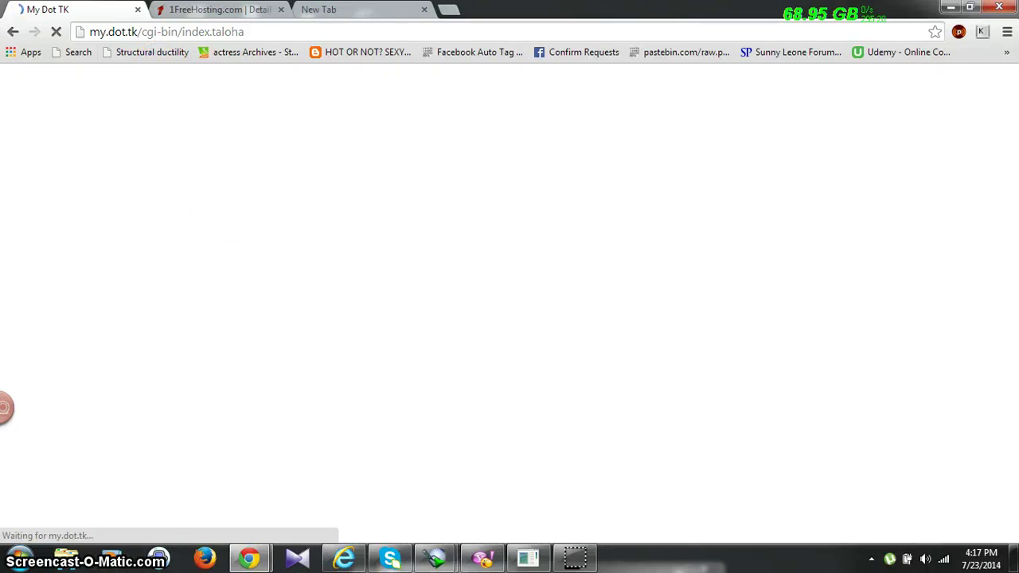
{"action": "left_click", "coordinate": [199, 11]}
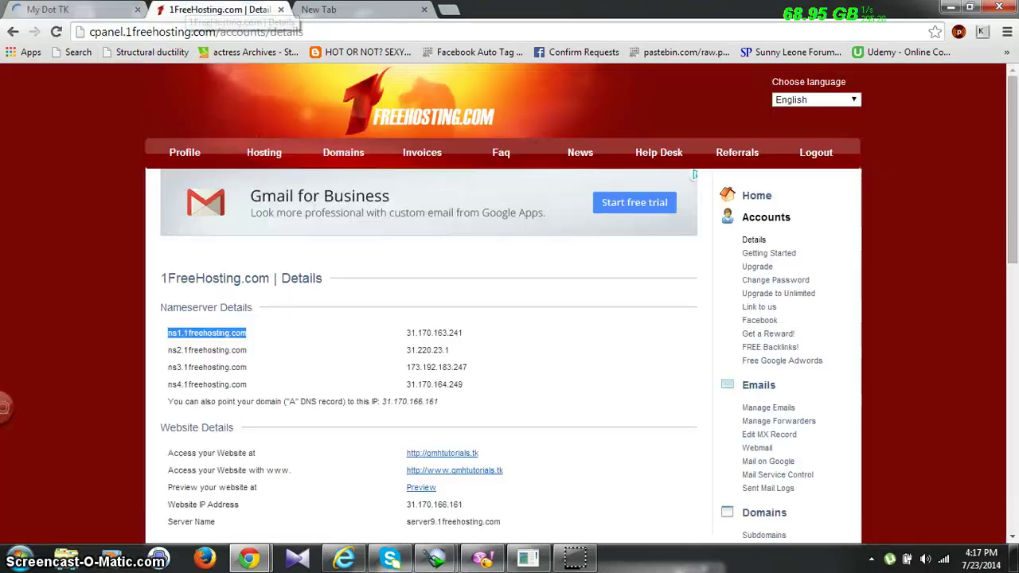
Briefly show and hide the ping window, then return to the 1FreeHosting nameserver Details.
{"action": "left_click", "coordinate": [527, 558]}
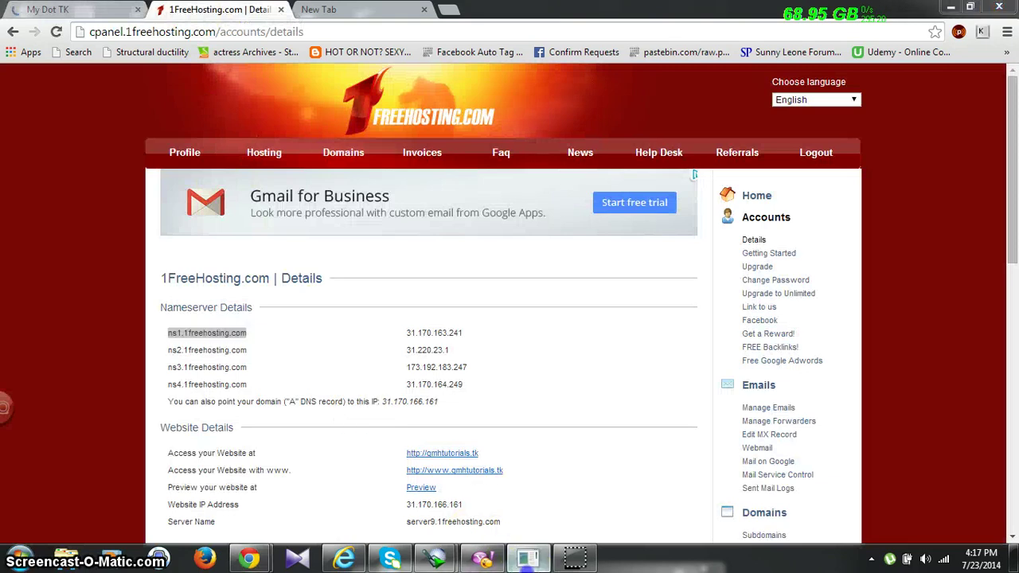
{"action": "left_click", "coordinate": [527, 557]}
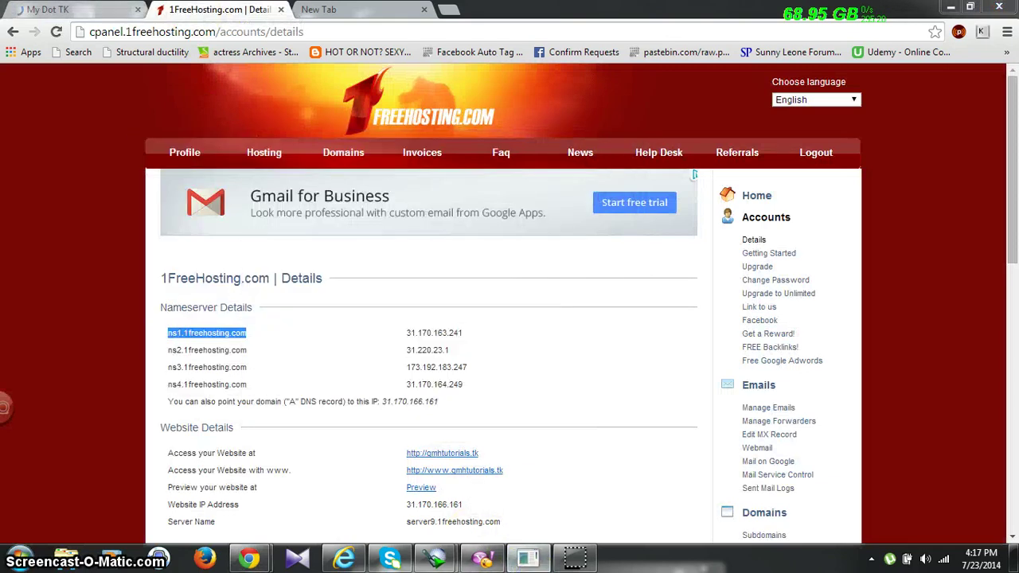
{"action": "key", "text": "ctrl+shift+Tab"}
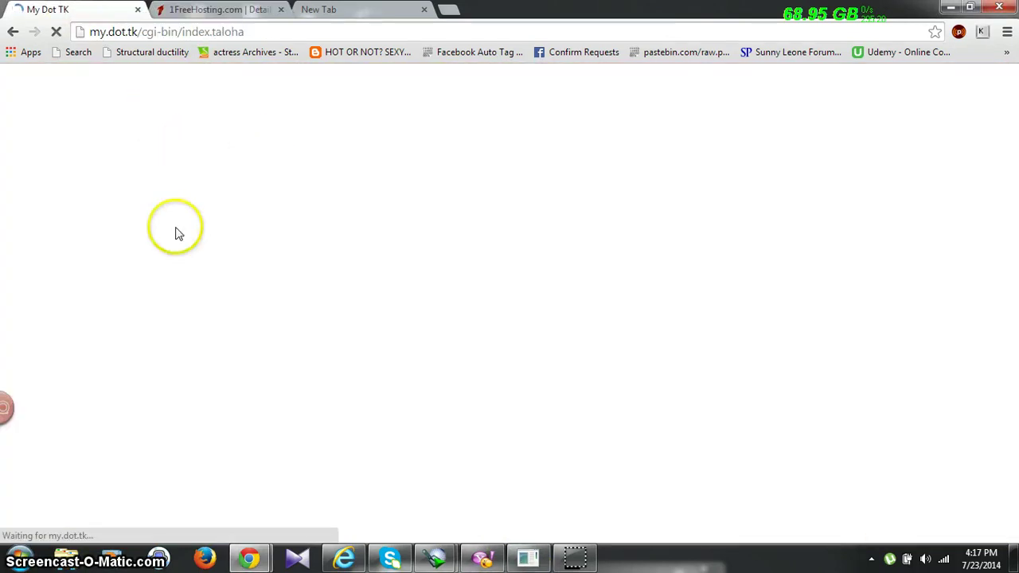
{"action": "left_click", "coordinate": [185, 232]}
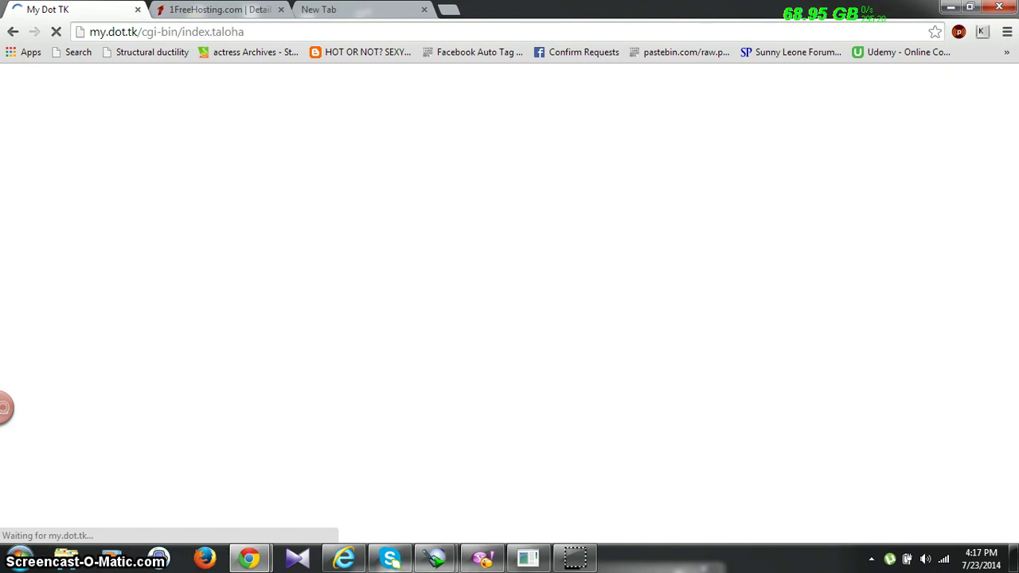
{"action": "left_click", "coordinate": [231, 10]}
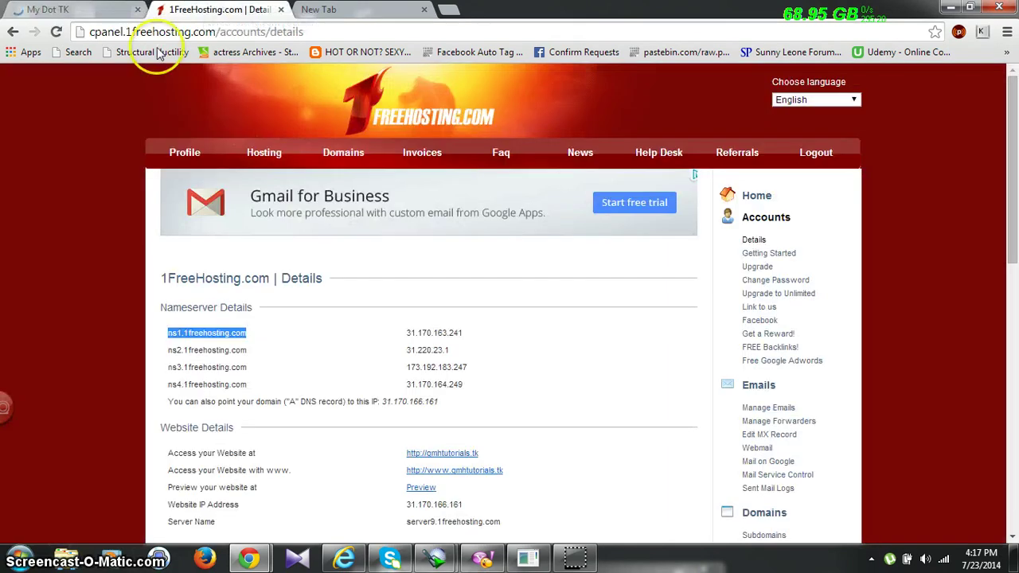
{"action": "scroll", "coordinate": [290, 235], "scroll_direction": "down", "scroll_amount": 1}
{"action": "scroll", "coordinate": [285, 223], "scroll_direction": "up", "scroll_amount": 1}
Open the My Dot TK domain list to confirm QMHTUTORIALS.TK is Authorized.
{"action": "left_click", "coordinate": [262, 152]}
{"action": "key", "text": "ctrl+1"}
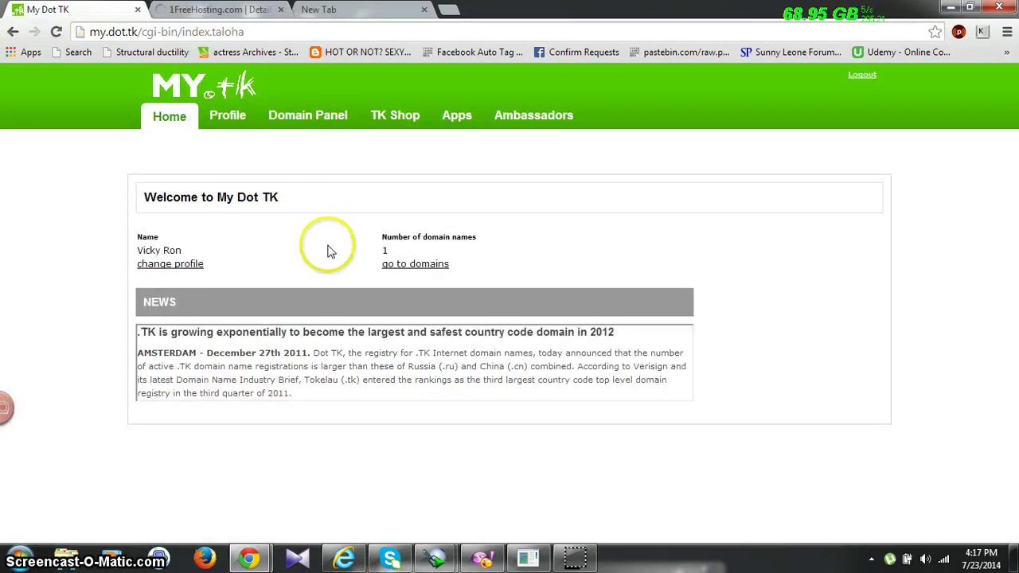
{"action": "left_click", "coordinate": [403, 271]}
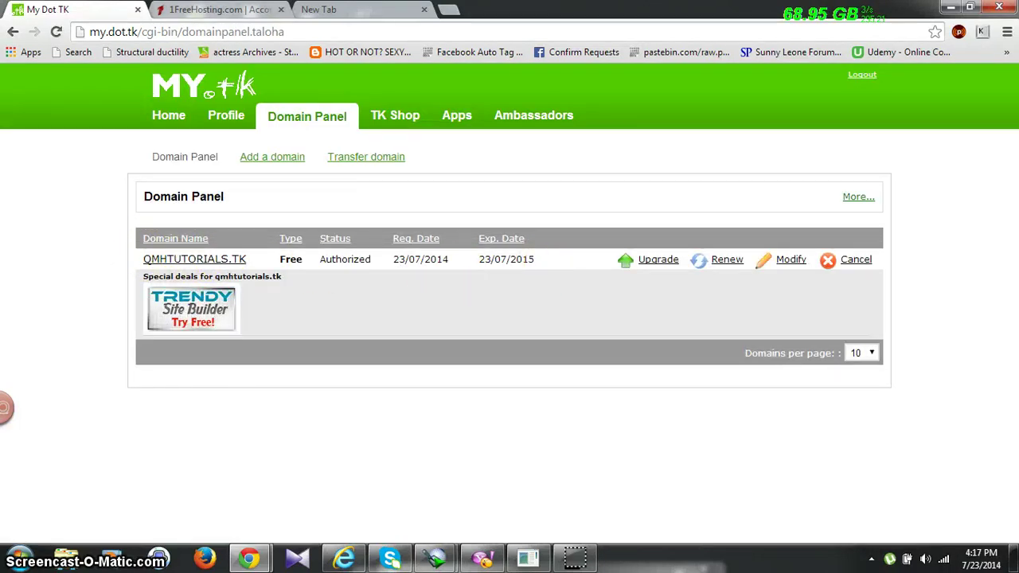
Open qmhtutorials.tk from the 1FreeHosting Accounts list, then return to that list.
{"action": "left_click", "coordinate": [214, 9]}
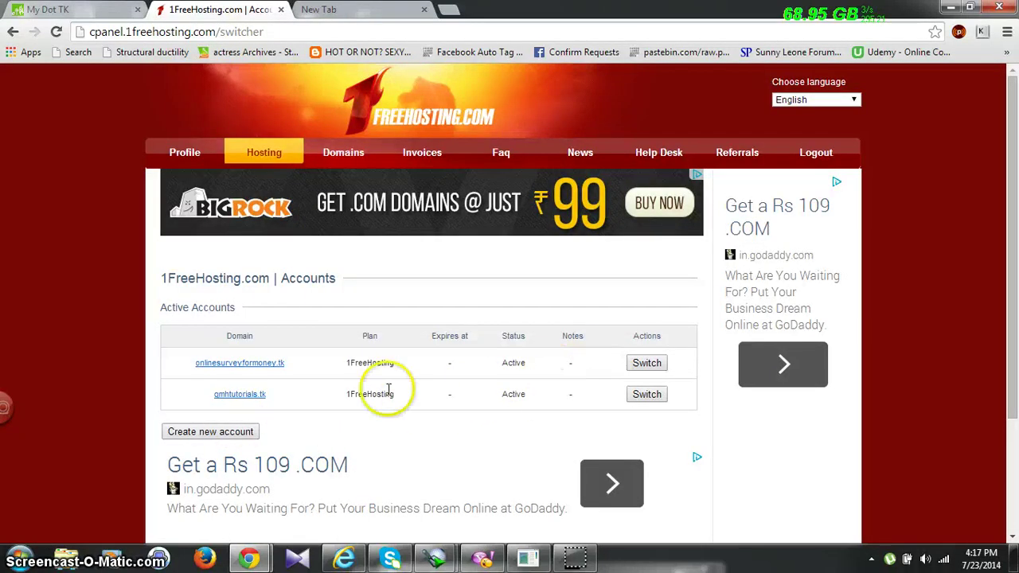
{"action": "left_click", "coordinate": [229, 398]}
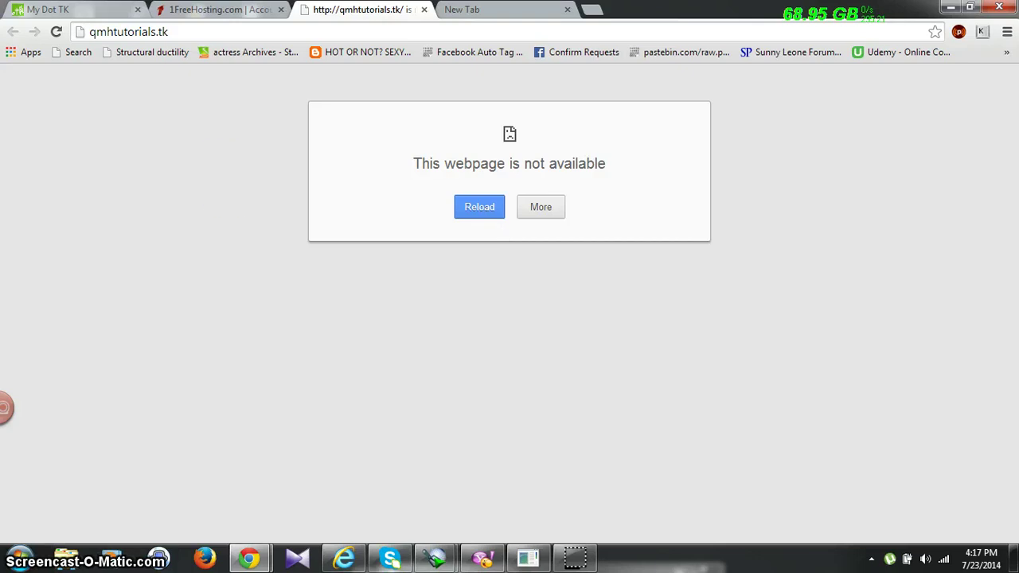
{"action": "left_click", "coordinate": [203, 10]}
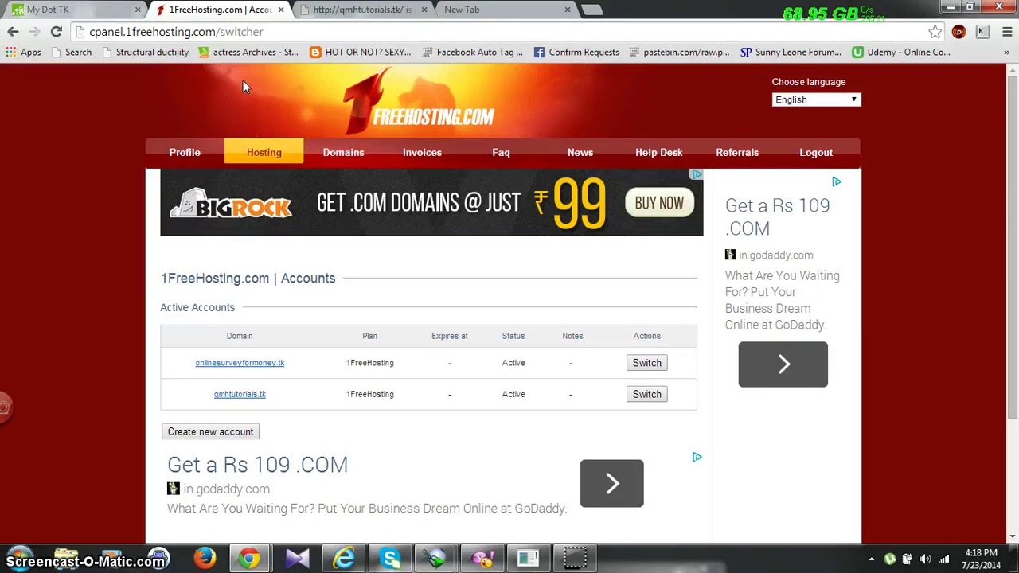
Recheck the qmhtutorials.tk tab, which still shows 'This webpage is not available'.
{"action": "left_click", "coordinate": [350, 9]}
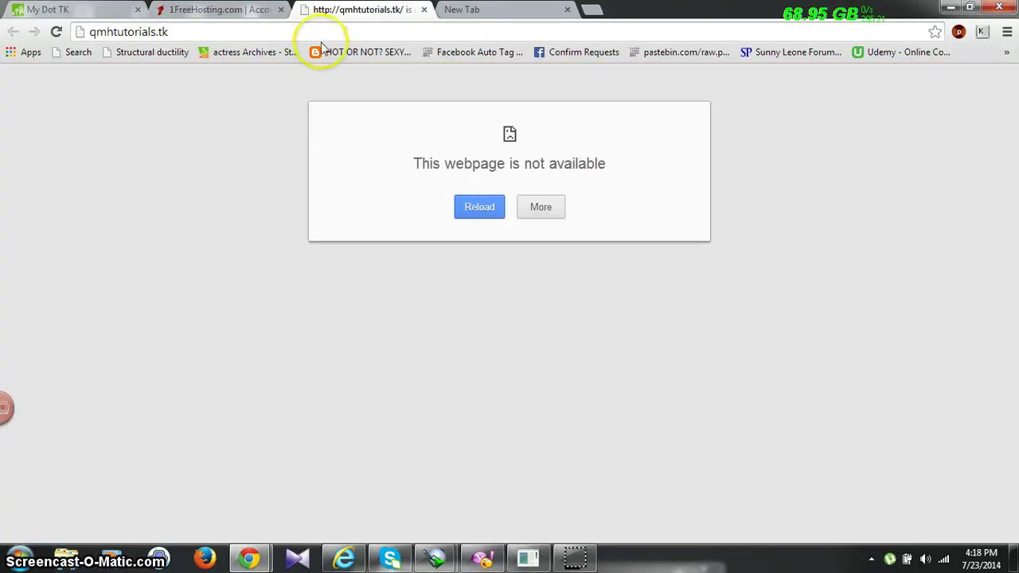
{"action": "left_click", "coordinate": [215, 9]}
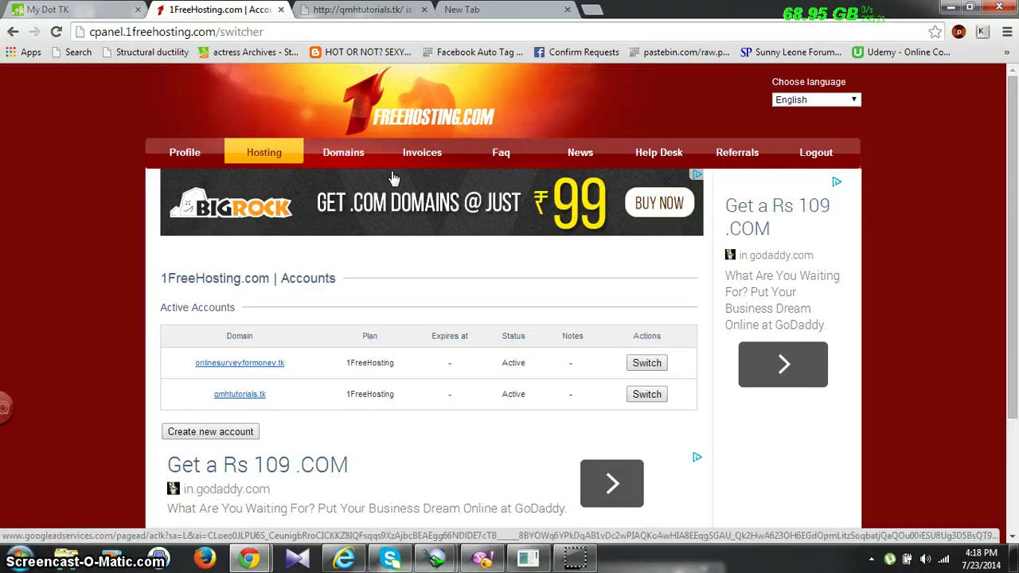
{"action": "left_click", "coordinate": [358, 10]}
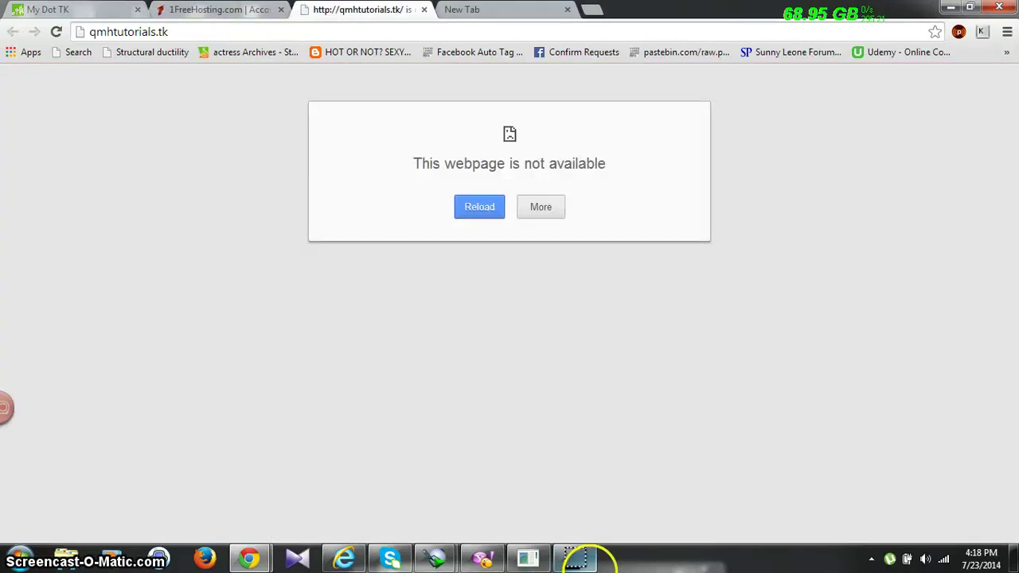
{"action": "mouse_move", "coordinate": [587, 557]}
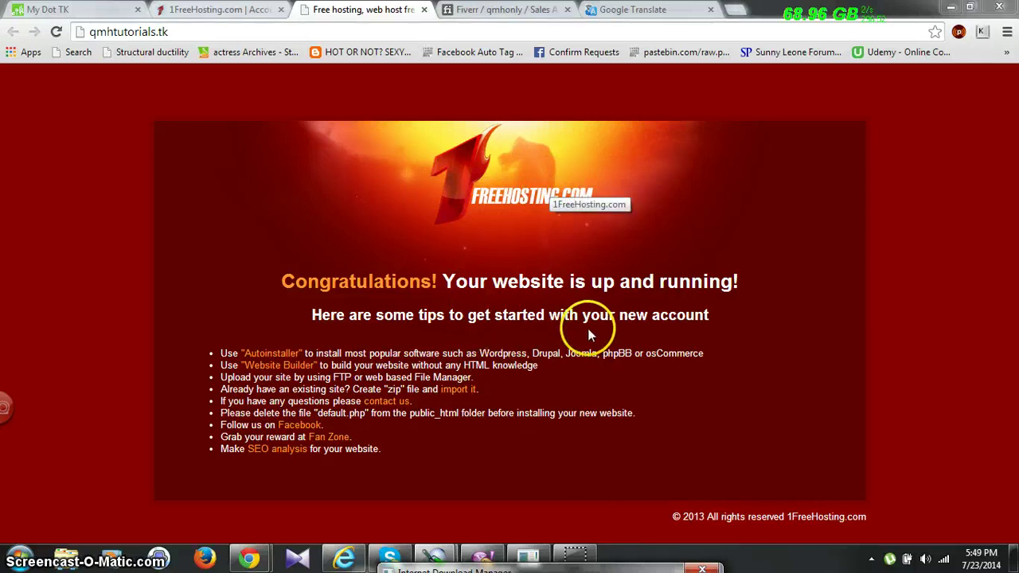
Reopen qmhtutorials.tk, close the duplicate site tabs, and press Switch on its Accounts row.
{"action": "key", "text": "ctrl+shift+Tab"}
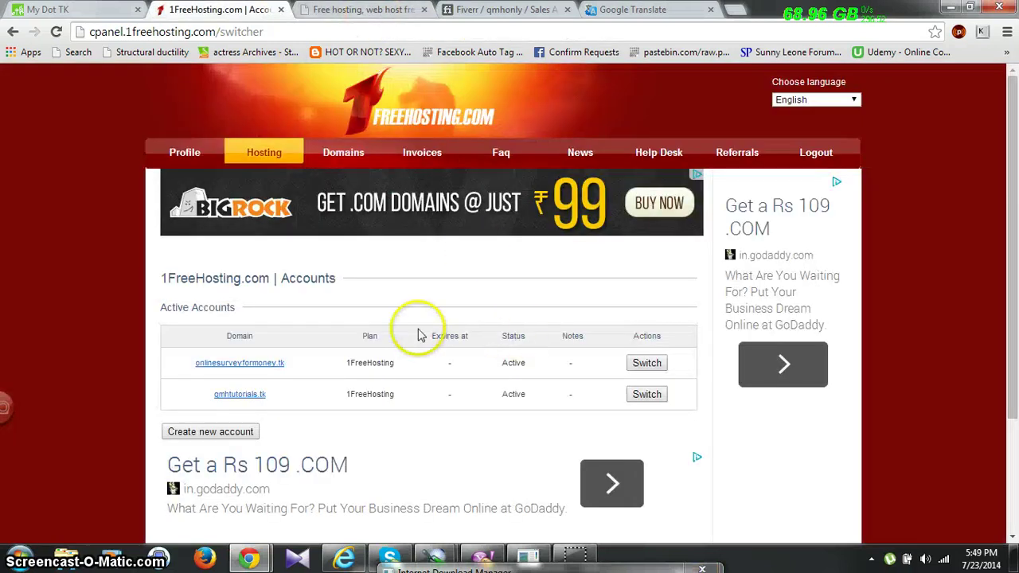
{"action": "left_click", "coordinate": [261, 395]}
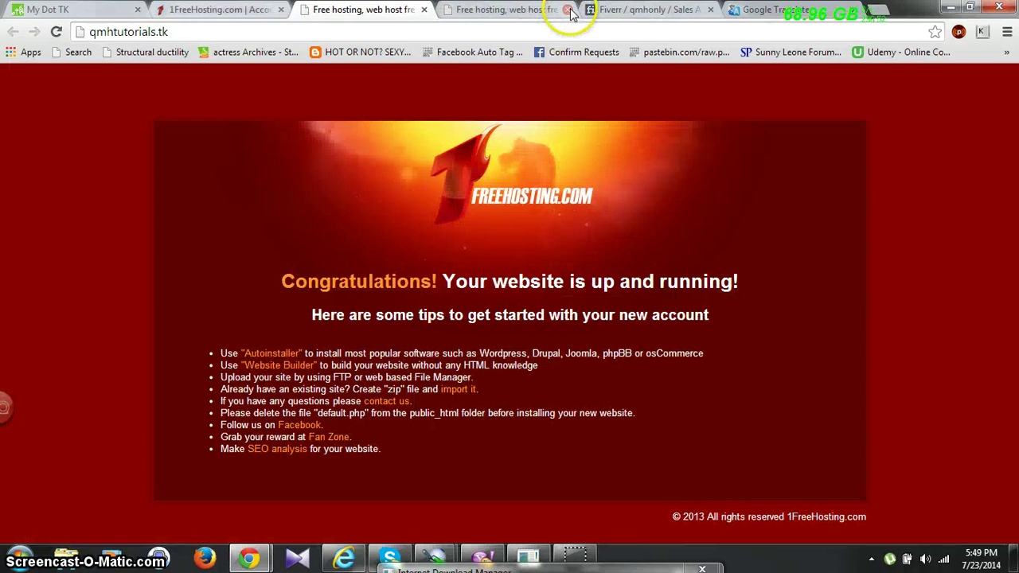
{"action": "left_click", "coordinate": [567, 10]}
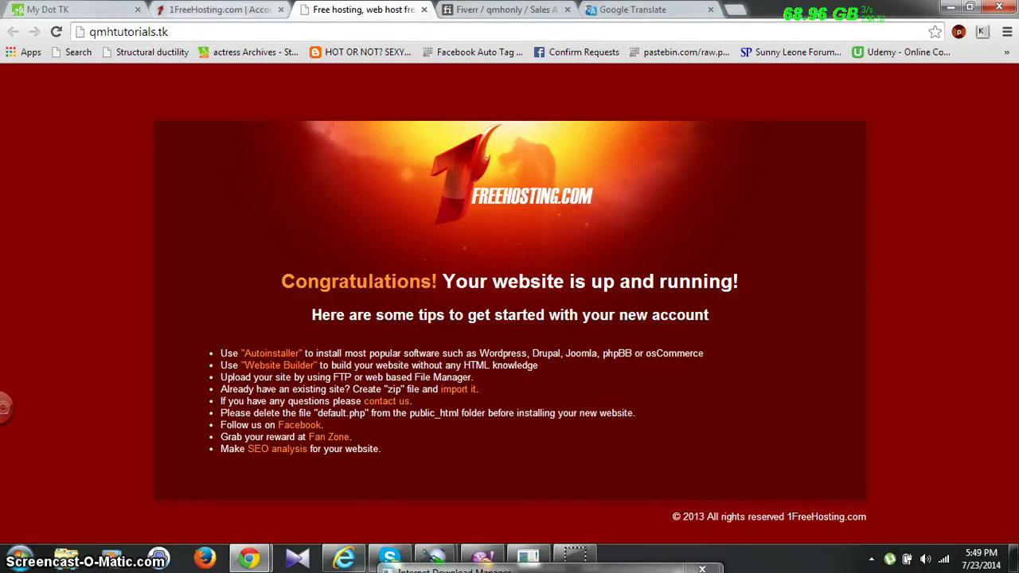
{"action": "left_click", "coordinate": [423, 9]}
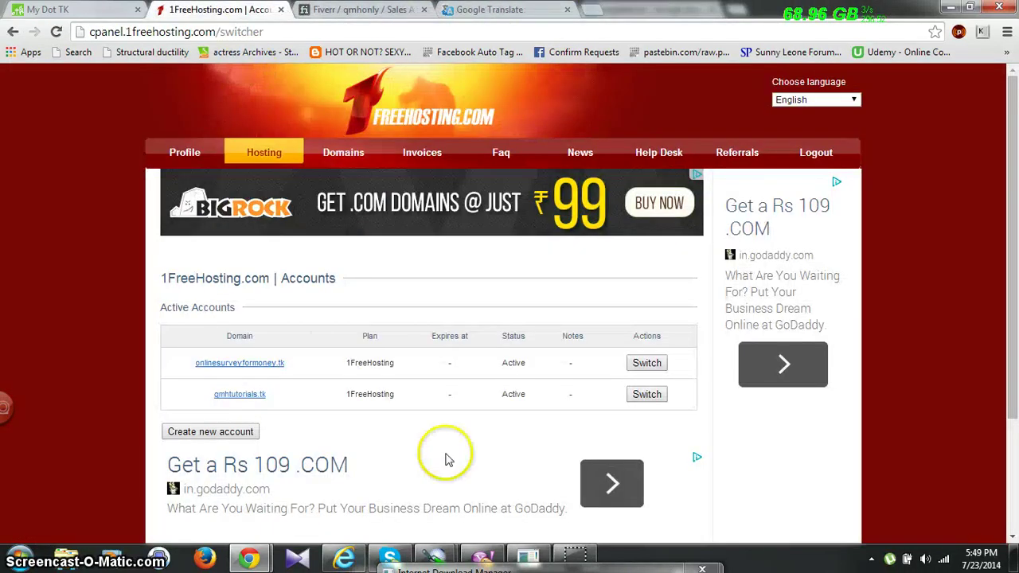
{"action": "left_click", "coordinate": [637, 401]}
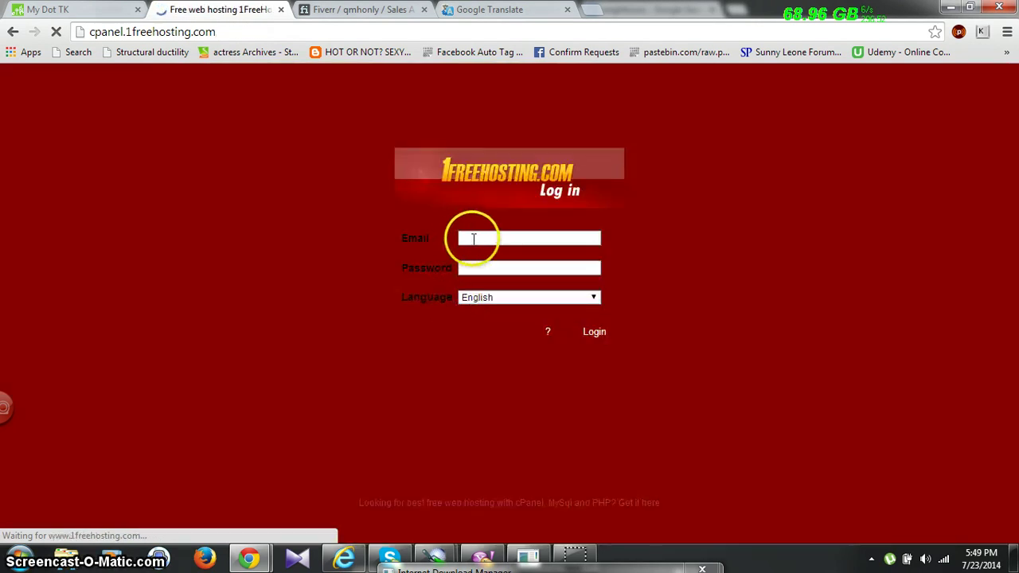
Log in to the control panel with the saved account e-mail and the account password.
{"action": "left_click", "coordinate": [476, 239]}
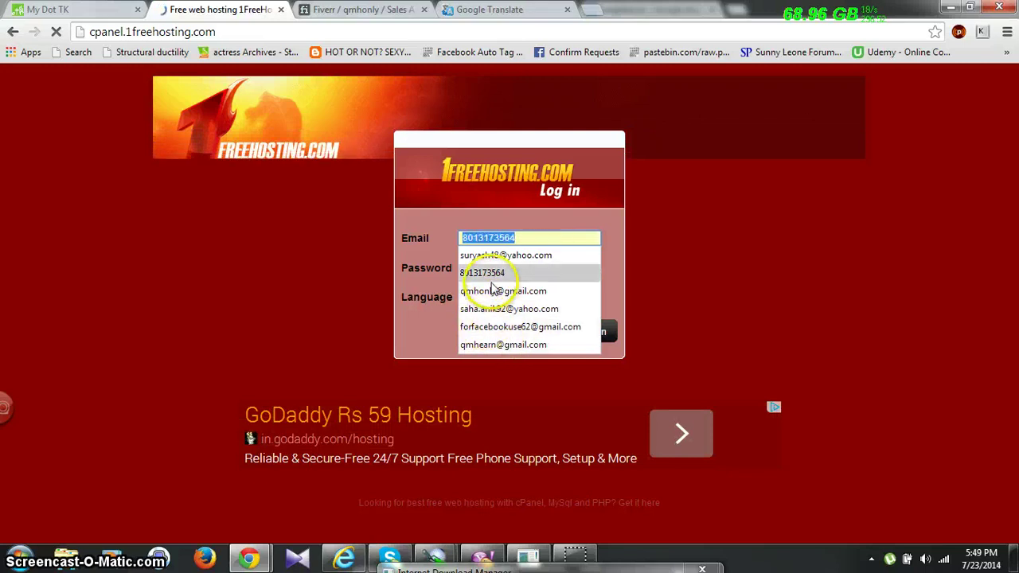
{"action": "left_click", "coordinate": [487, 291]}
{"action": "left_click", "coordinate": [487, 272]}
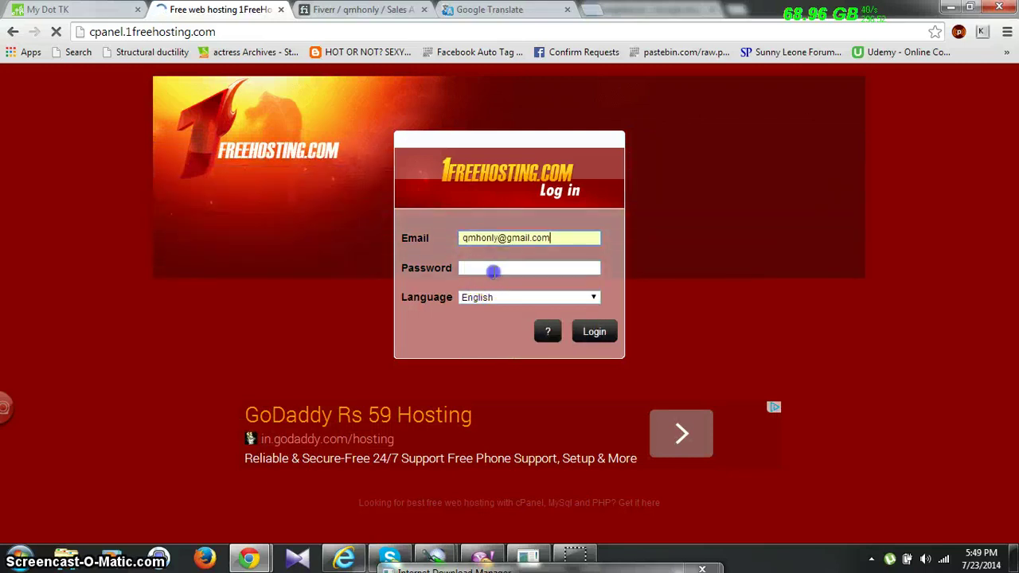
{"action": "type", "text": "••••••••••"}
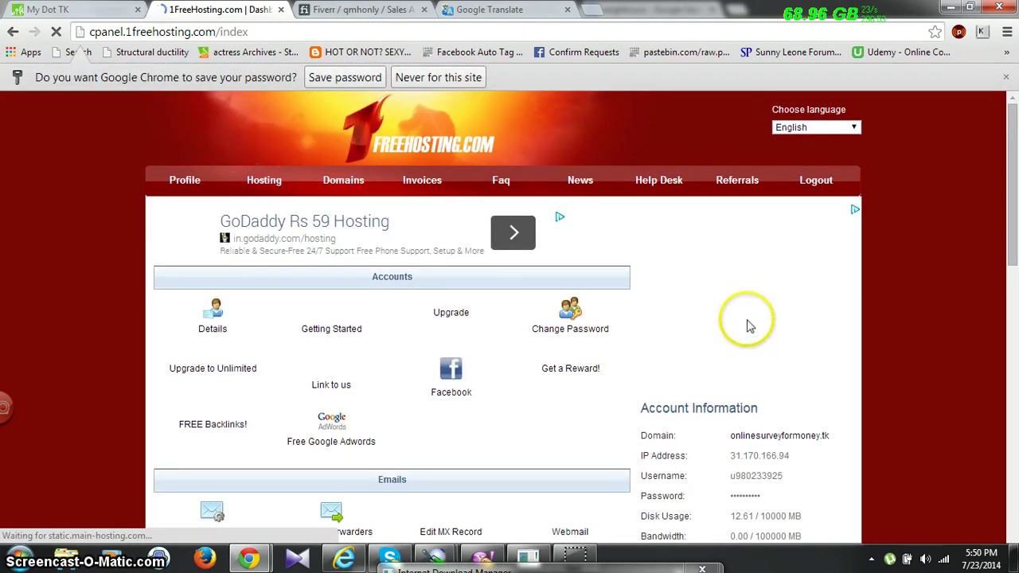
Open the Auto Installer under Website and choose WordPress v3.3.1 from Blogs.
{"action": "scroll", "coordinate": [416, 278], "scroll_direction": "down", "scroll_amount": 2}
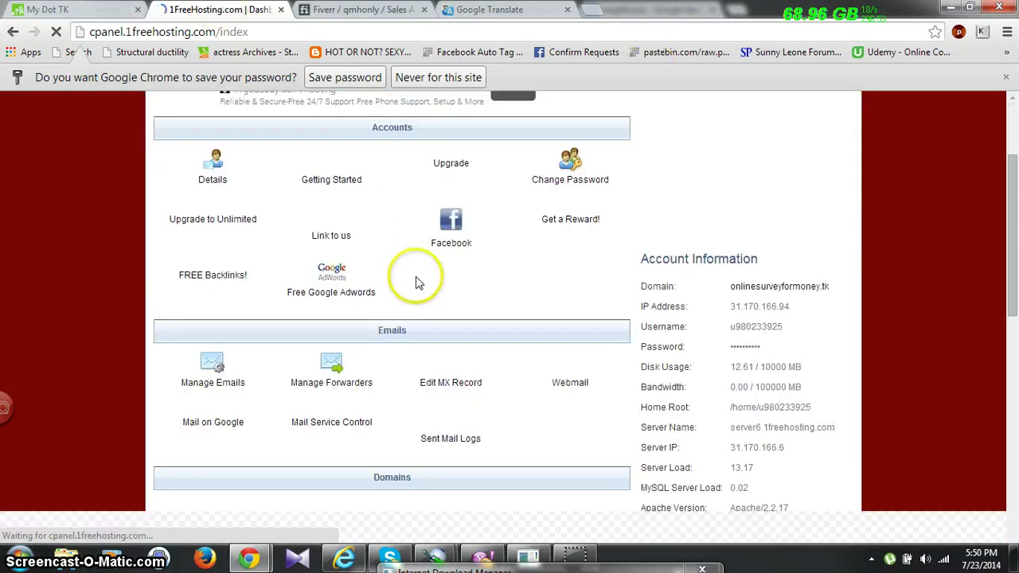
{"action": "scroll", "coordinate": [977, 279], "scroll_direction": "down", "scroll_amount": 2}
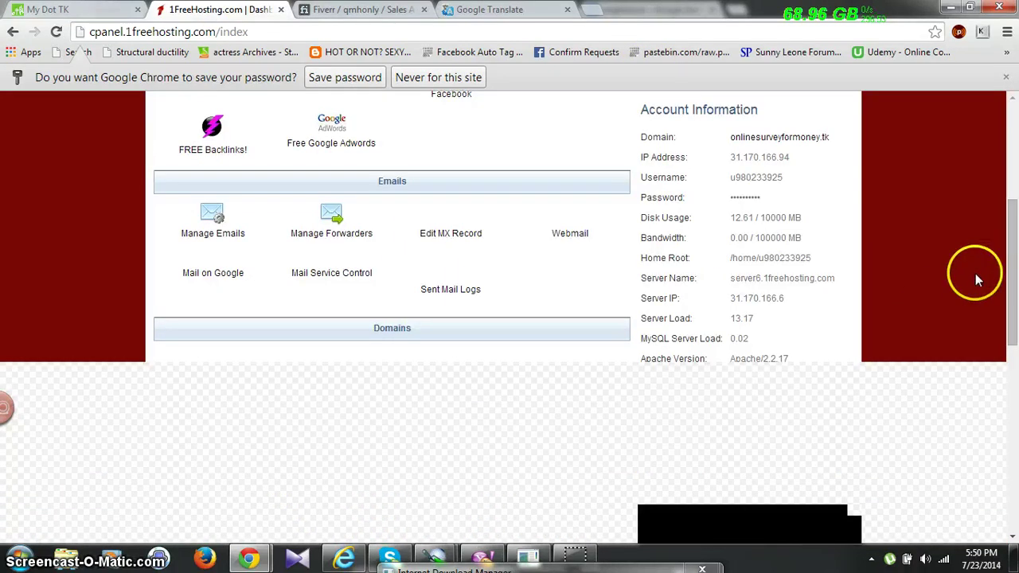
{"action": "scroll", "coordinate": [930, 339], "scroll_direction": "down", "scroll_amount": 2}
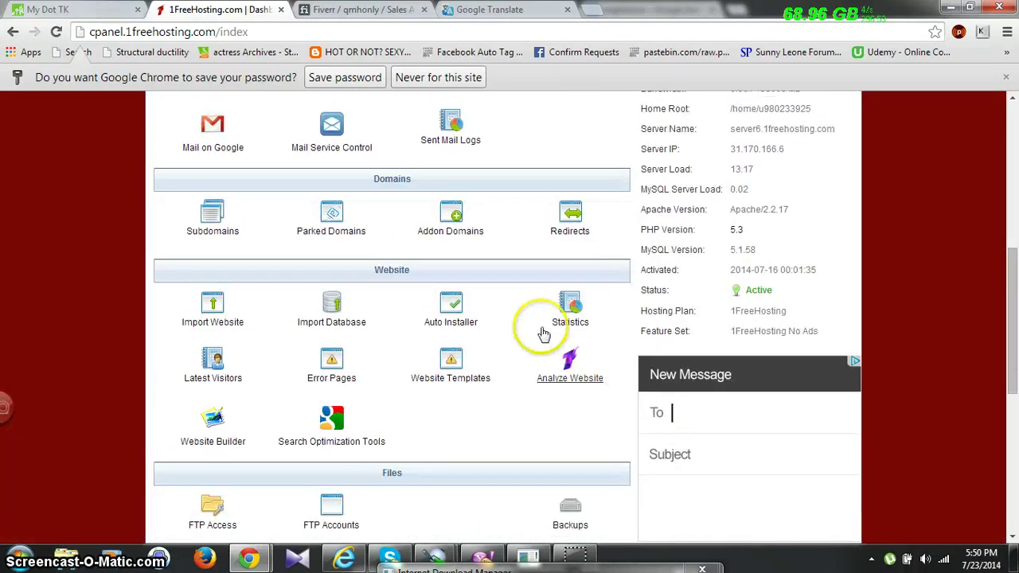
{"action": "left_click", "coordinate": [437, 329]}
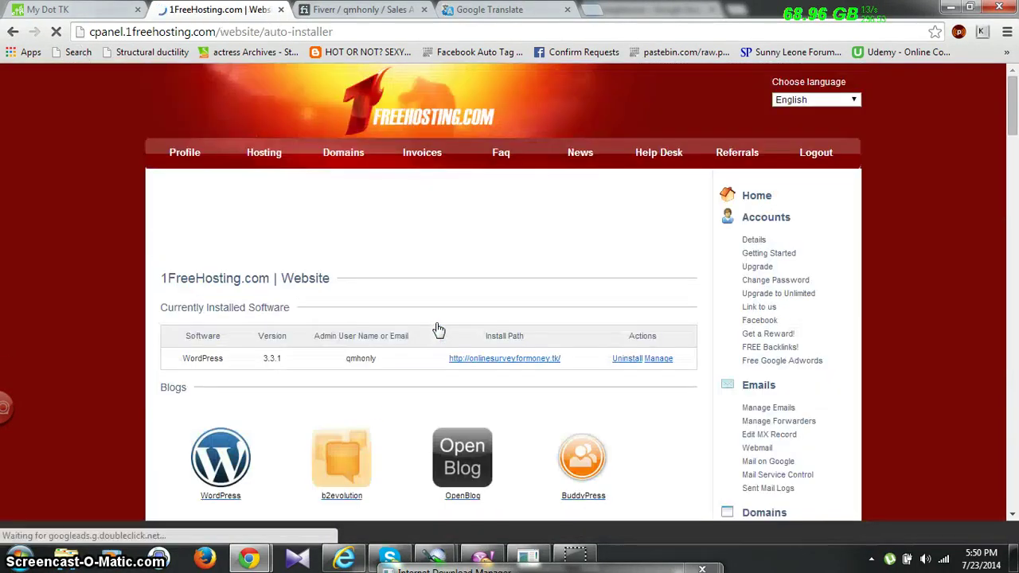
{"action": "scroll", "coordinate": [432, 443], "scroll_direction": "down", "scroll_amount": 2}
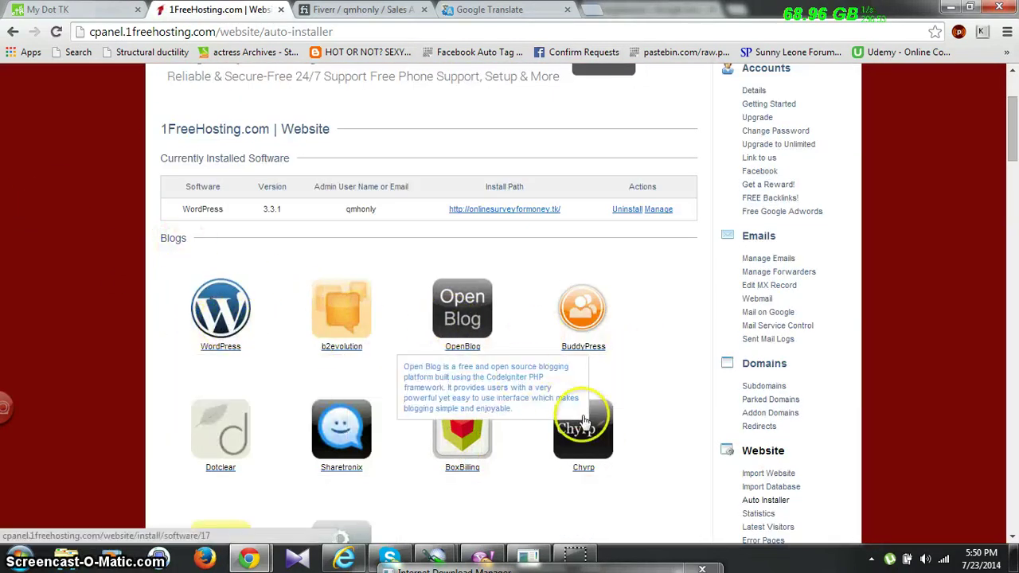
{"action": "left_click", "coordinate": [223, 320]}
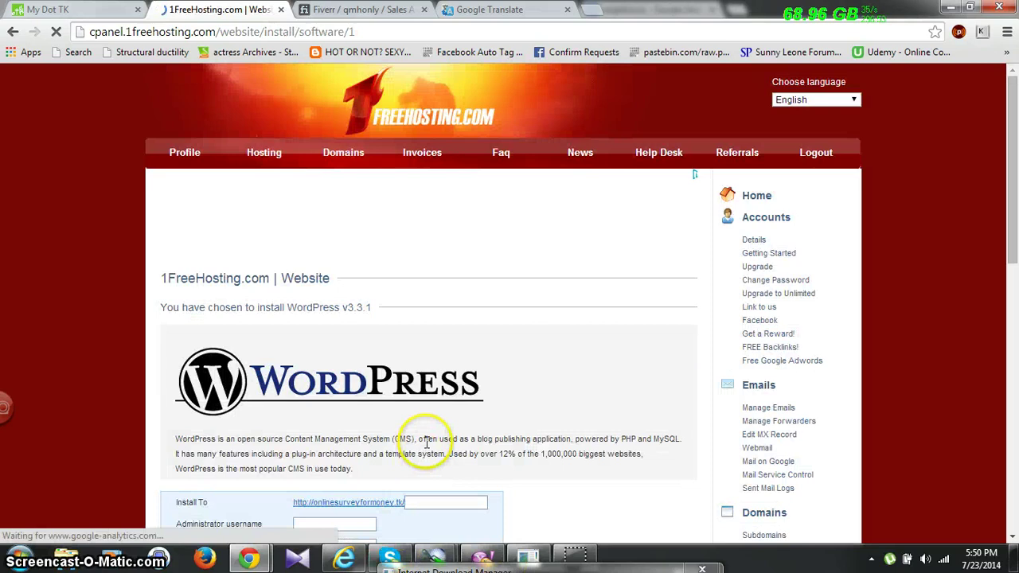
In the WordPress form, set Install To, pick the saved admin username and begin the admin password.
{"action": "scroll", "coordinate": [63, 227], "scroll_direction": "down", "scroll_amount": 1}
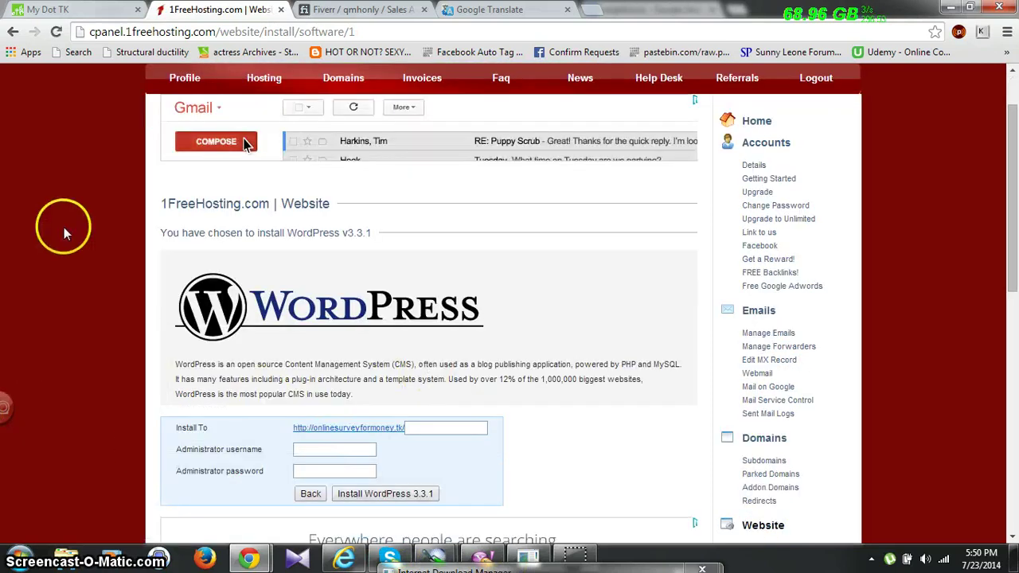
{"action": "scroll", "coordinate": [64, 231], "scroll_direction": "down", "scroll_amount": 2}
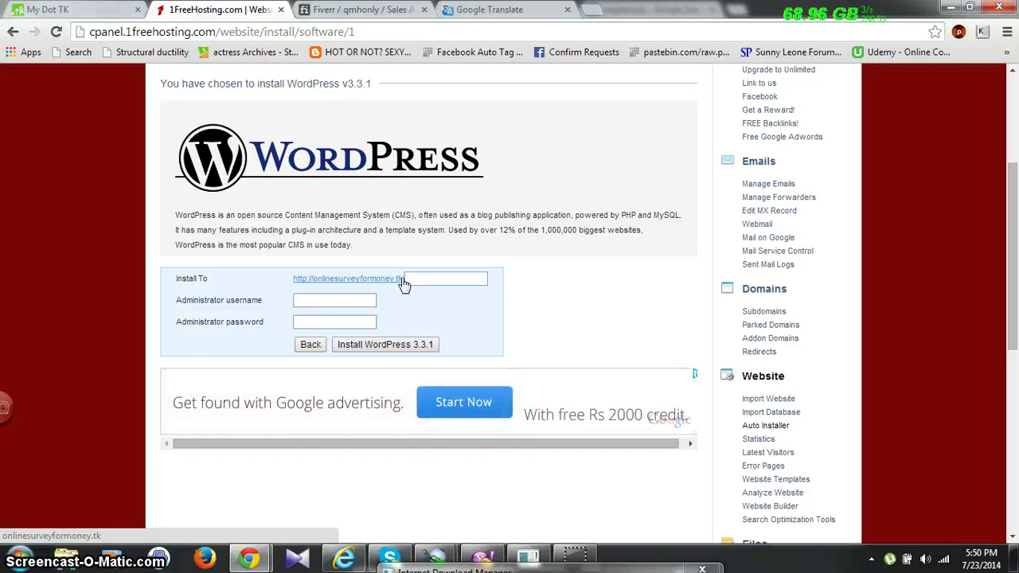
{"action": "left_click", "coordinate": [465, 277]}
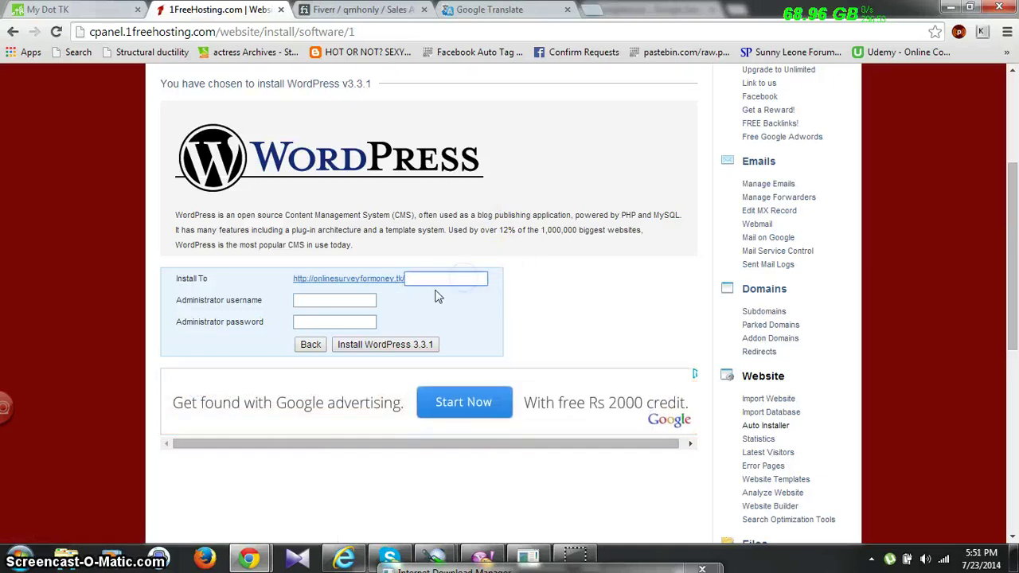
{"action": "left_click", "coordinate": [307, 299]}
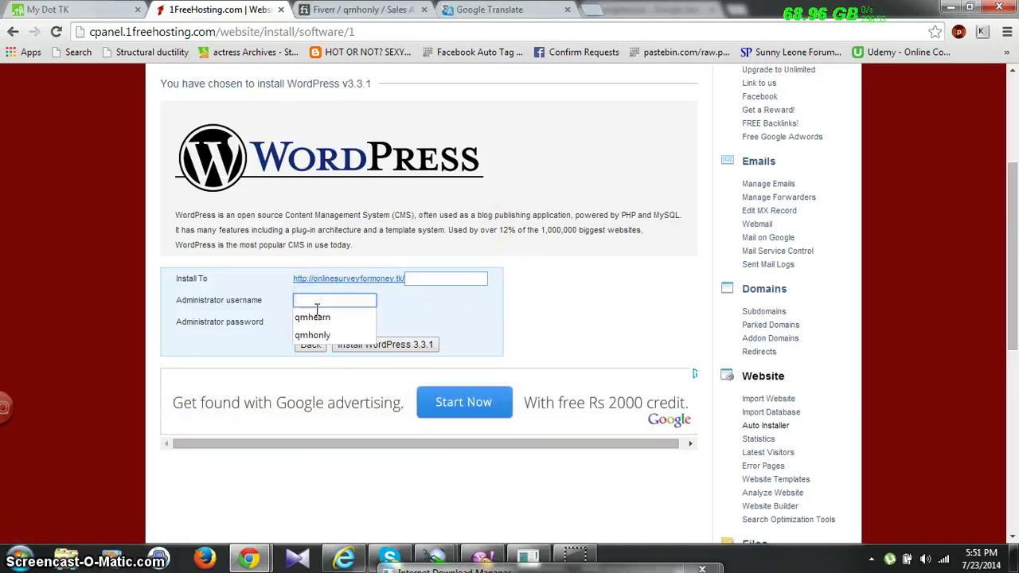
{"action": "left_click", "coordinate": [312, 334]}
{"action": "left_click", "coordinate": [334, 320]}
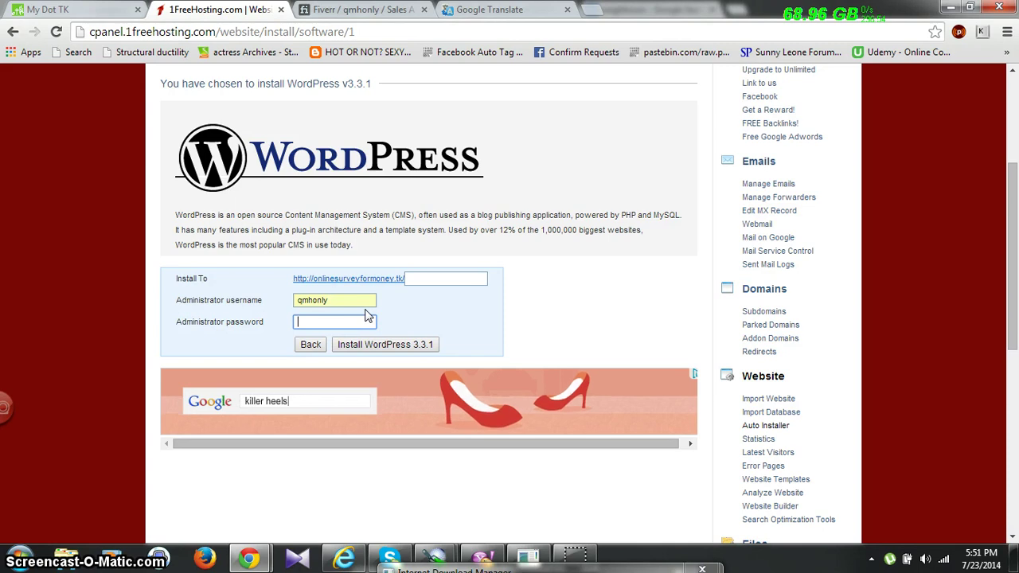
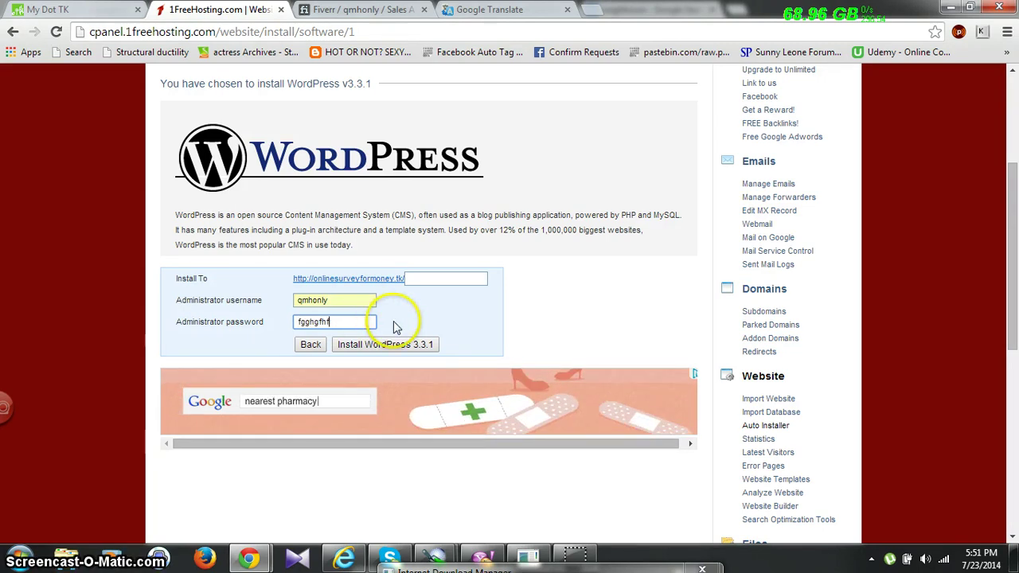
{"action": "key", "text": "BackSpace"}
{"action": "key", "text": "BackSpace"}
{"action": "key", "text": "BackSpace"}
{"action": "key", "text": "BackSpace"}
{"action": "key", "text": "BackSpace"}
{"action": "key", "text": "BackSpace"}
{"action": "key", "text": "BackSpace"}
{"action": "key", "text": "BackSpace"}
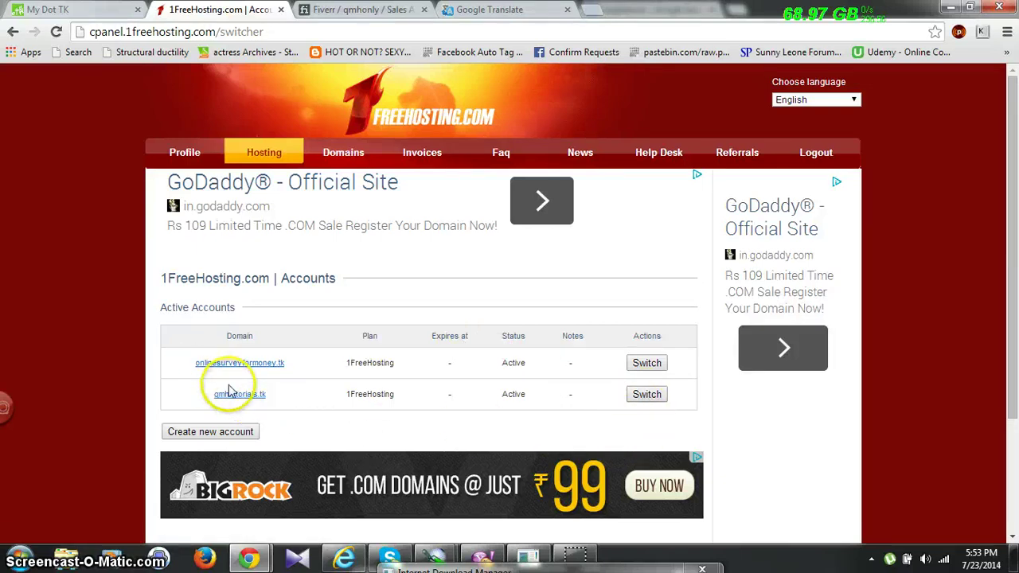
Open qmhtutorials.tk from the Accounts list and scroll to the 'Blog' site's 'Hello world!' post.
{"action": "left_click", "coordinate": [230, 396]}
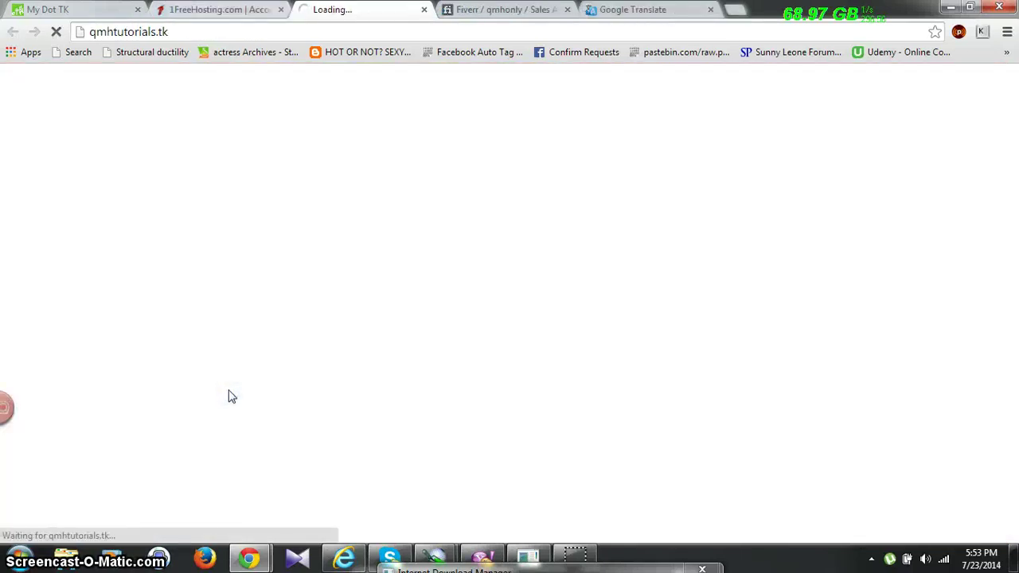
{"action": "left_click", "coordinate": [229, 395]}
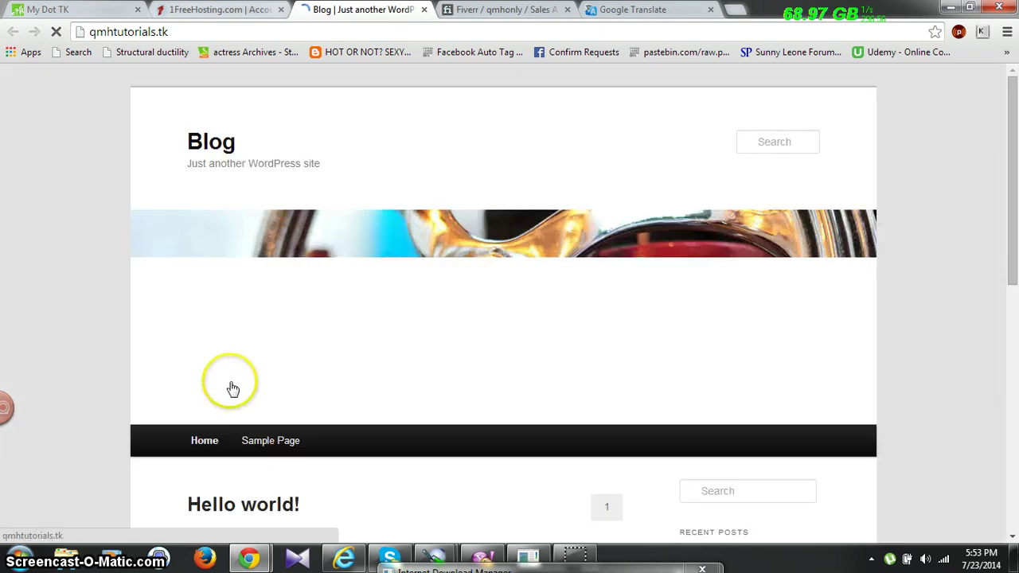
{"action": "left_click", "coordinate": [654, 203]}
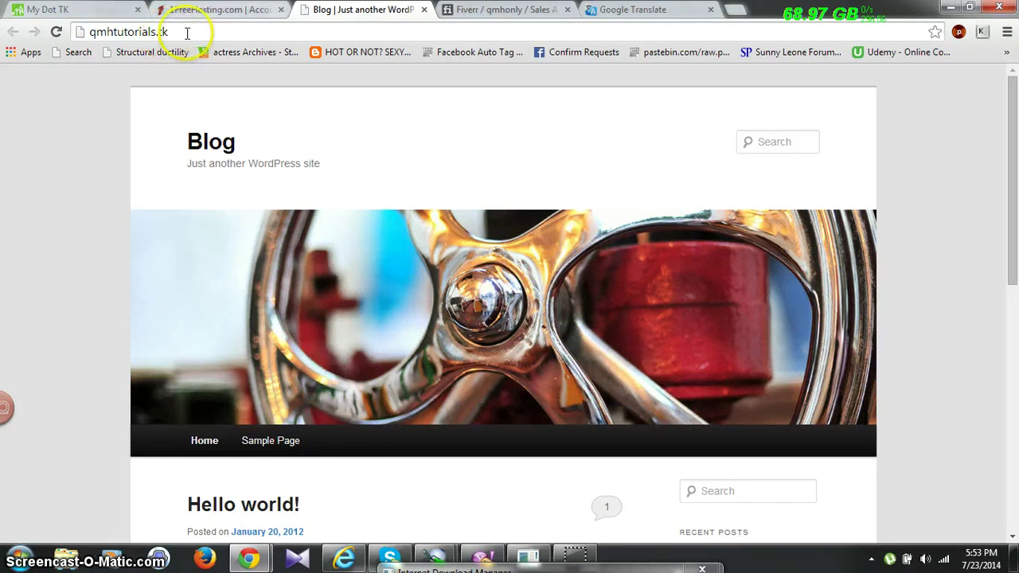
{"action": "scroll", "coordinate": [307, 171], "scroll_direction": "down", "scroll_amount": 4}
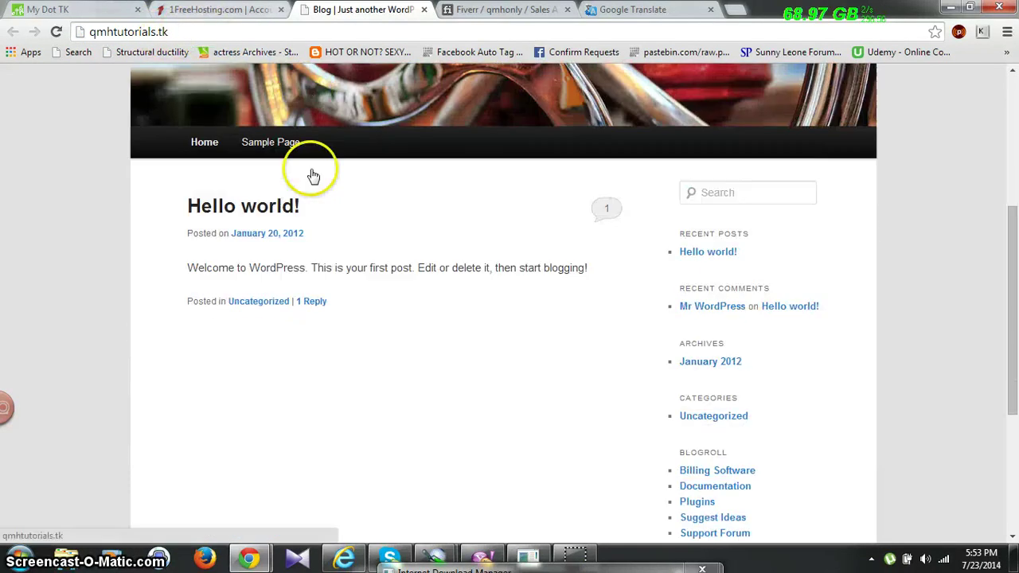
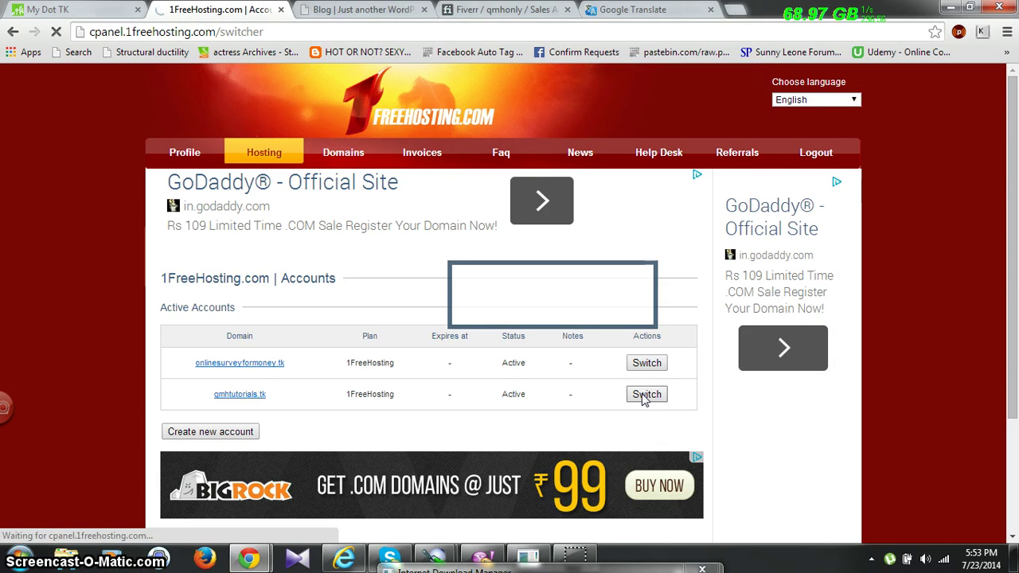
Switch the hosting control panel to the qmhtutorials.tk account, checking the blog in another tab.
{"action": "left_click", "coordinate": [645, 395]}
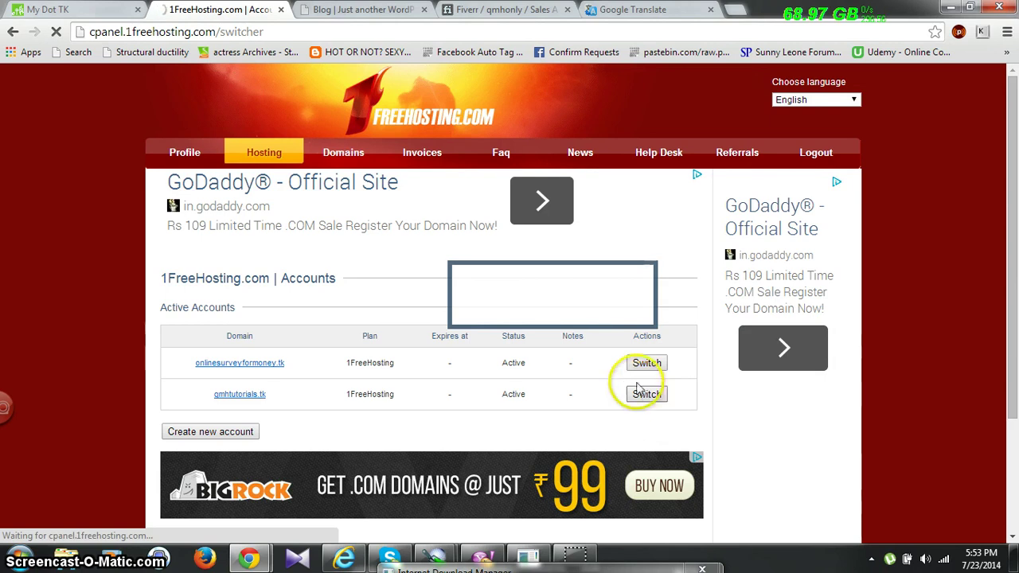
{"action": "key", "text": "ctrl+Tab"}
{"action": "key", "text": "ctrl+shift+Tab"}
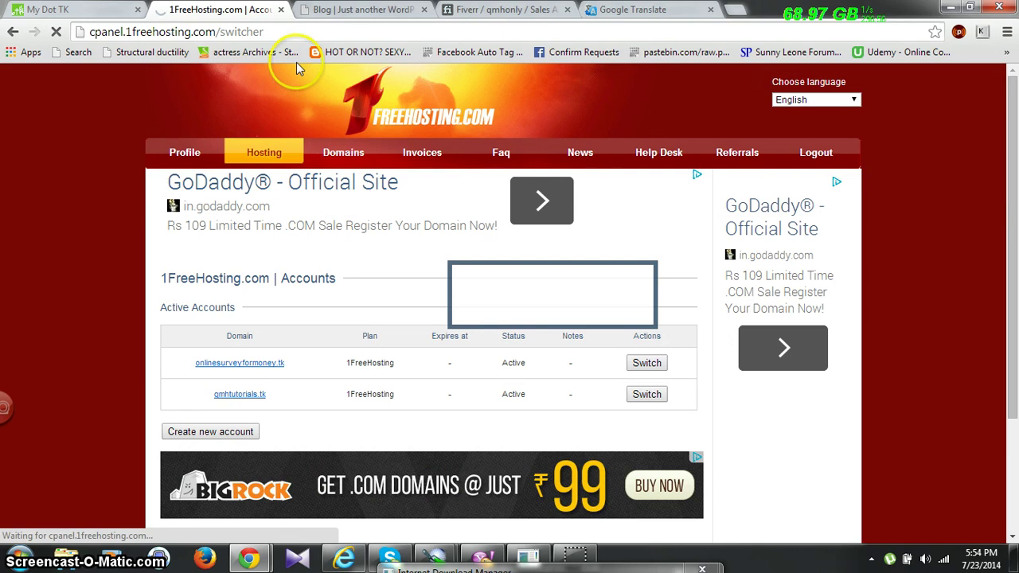
{"action": "left_click", "coordinate": [358, 10]}
{"action": "scroll", "coordinate": [269, 191], "scroll_direction": "down", "scroll_amount": 6}
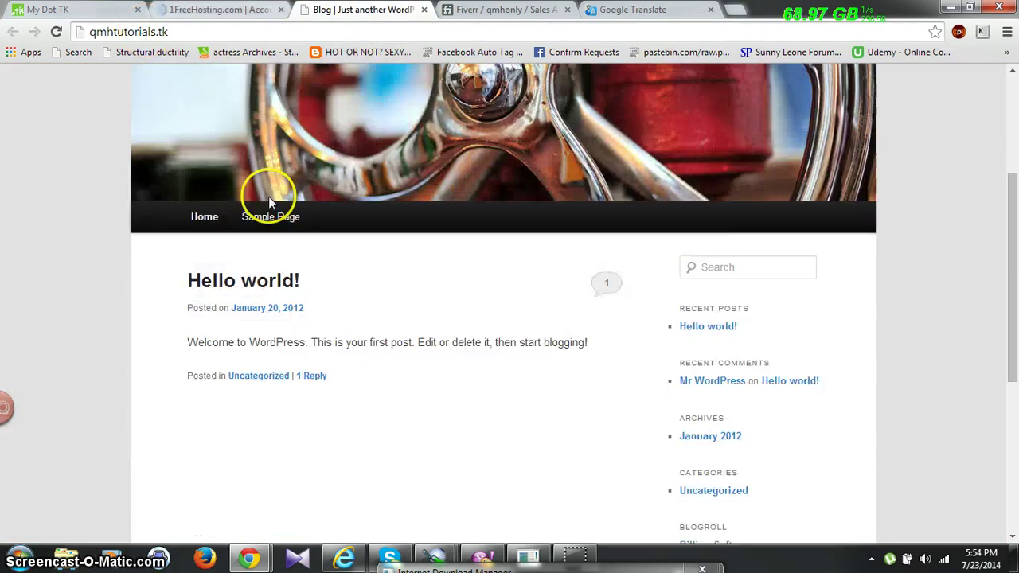
{"action": "key", "text": "ctrl+shift+Tab"}
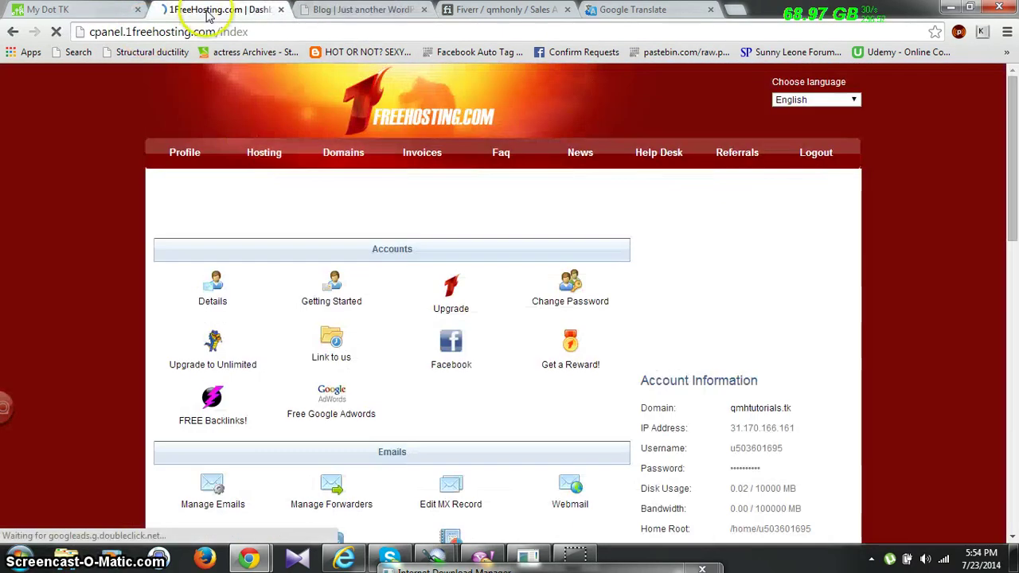
{"action": "scroll", "coordinate": [382, 336], "scroll_direction": "down", "scroll_amount": 5}
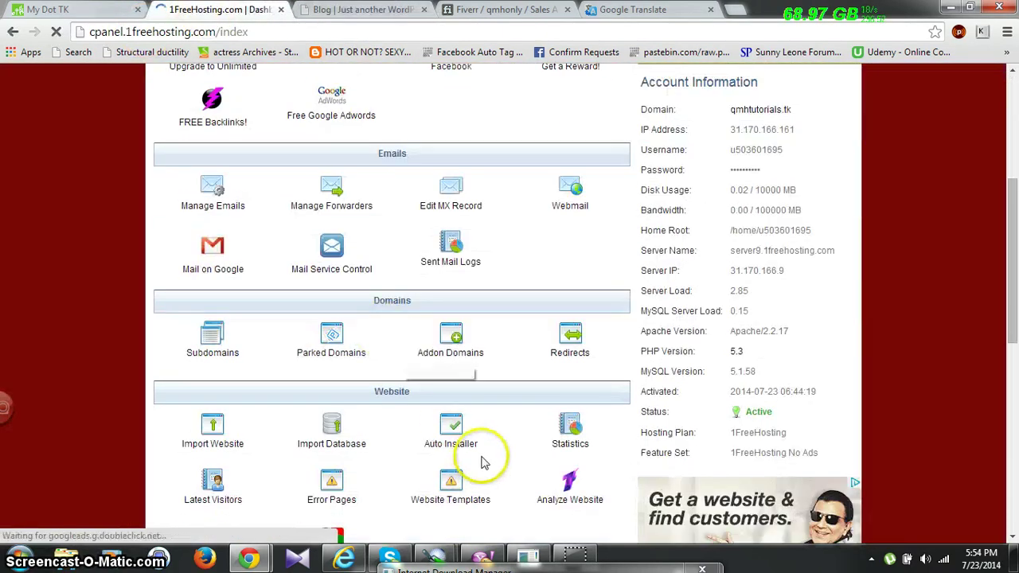
Open the Auto Installer and bring up the installed WordPress 3.3.1 admin login page.
{"action": "left_click", "coordinate": [468, 448]}
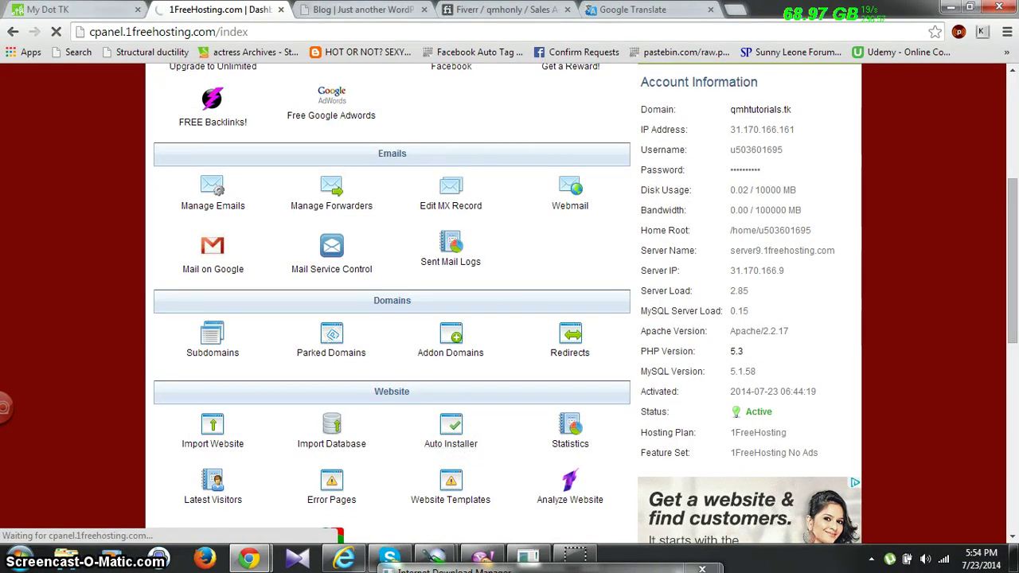
{"action": "key", "text": "ctrl+Tab"}
{"action": "key", "text": "ctrl+shift+Tab"}
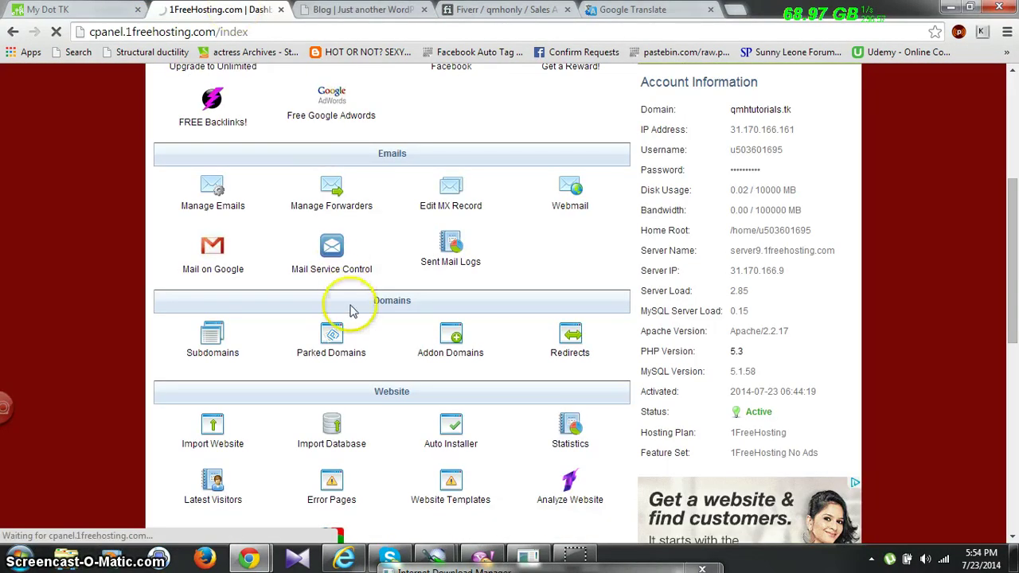
{"action": "scroll", "coordinate": [455, 350], "scroll_direction": "up", "scroll_amount": 2}
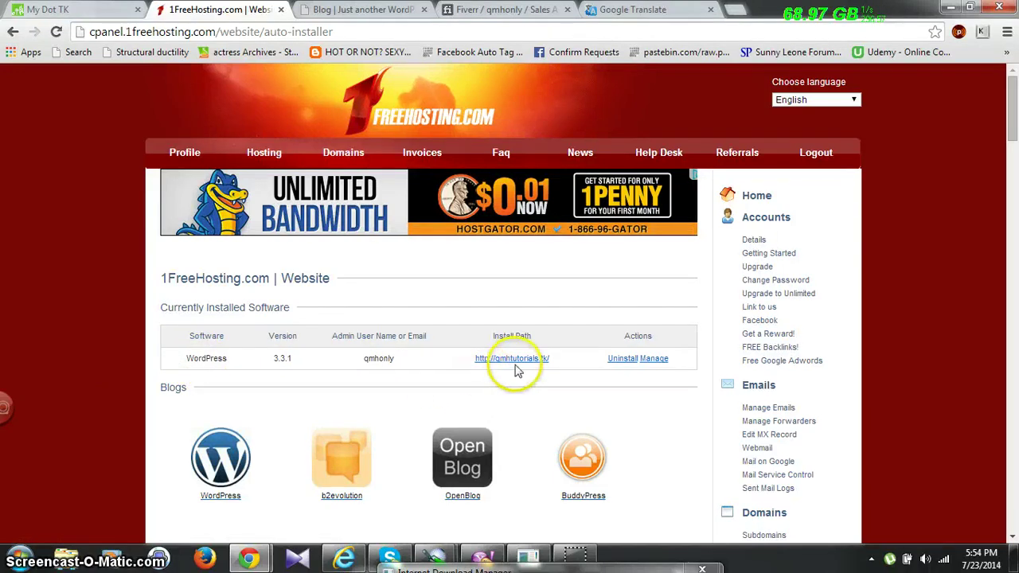
{"action": "left_click", "coordinate": [657, 363]}
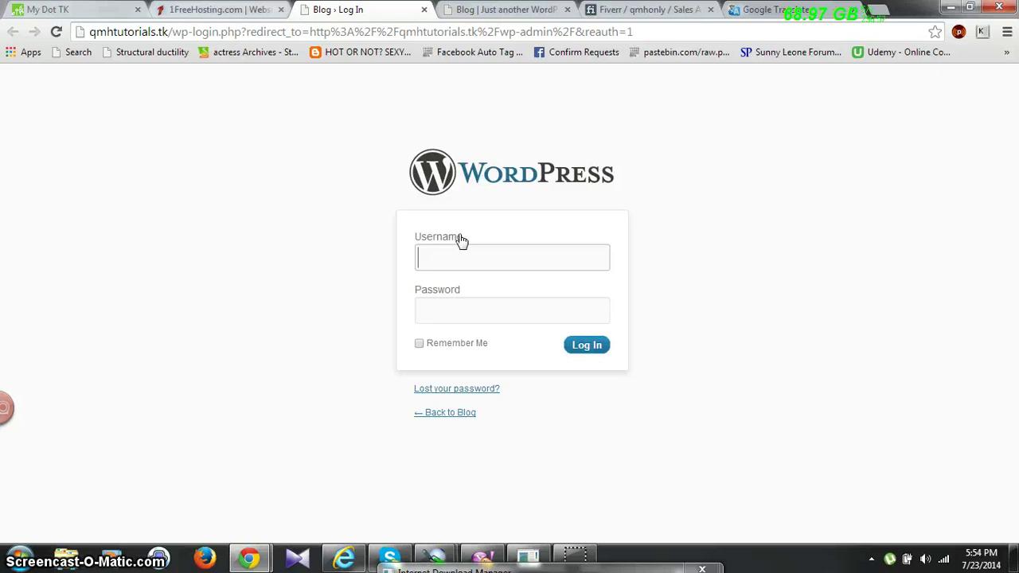
{"action": "left_click", "coordinate": [246, 10]}
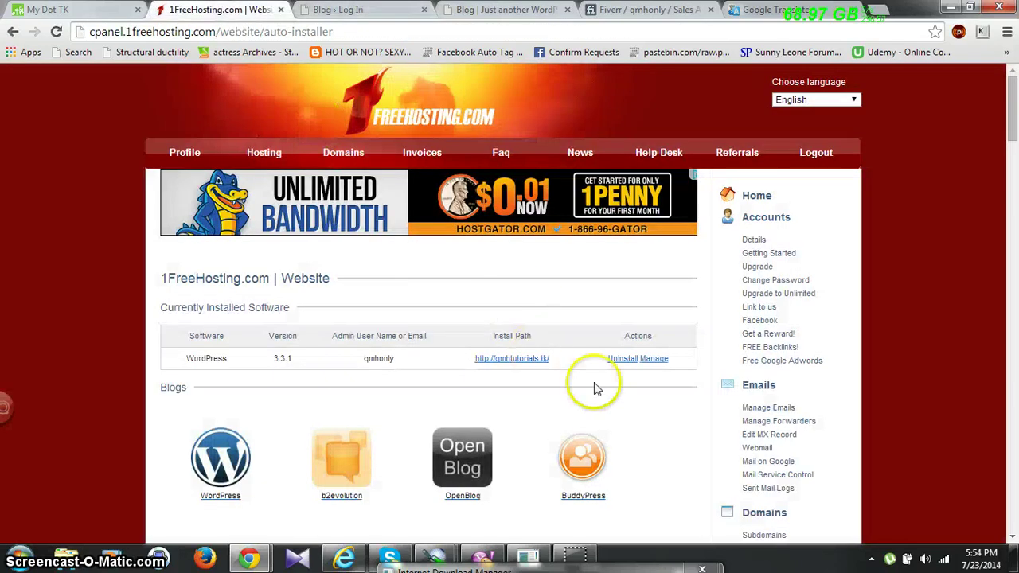
{"action": "left_click", "coordinate": [658, 359]}
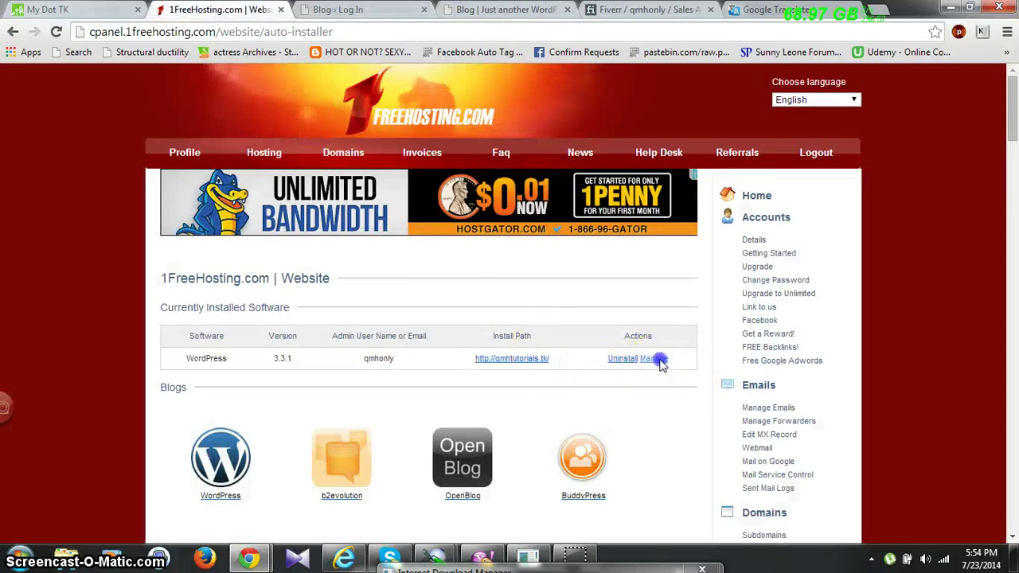
Close the duplicate login tab and log in with the saved admin username and password.
{"action": "left_click", "coordinate": [183, 34]}
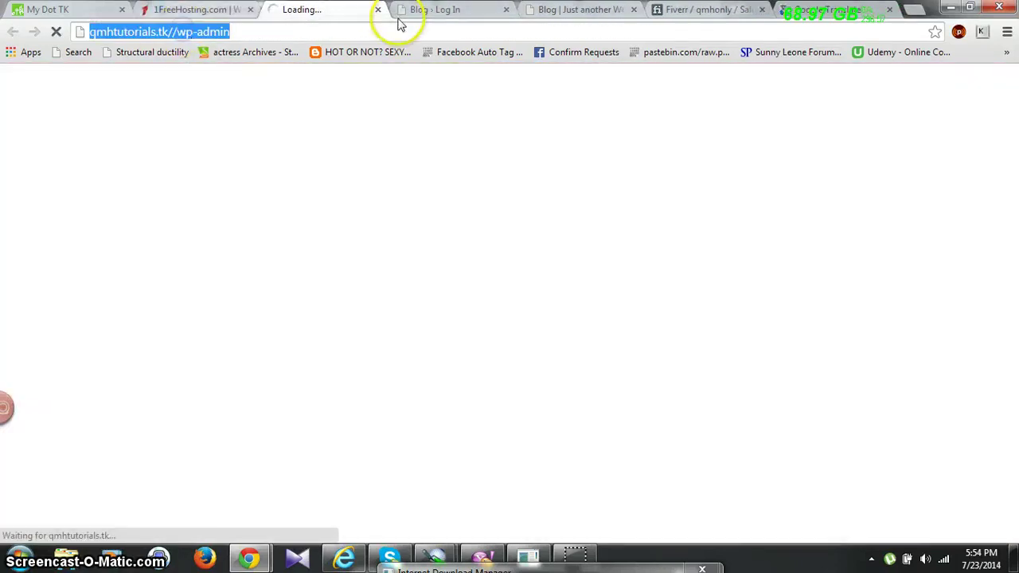
{"action": "left_click", "coordinate": [379, 10]}
{"action": "left_click", "coordinate": [319, 10]}
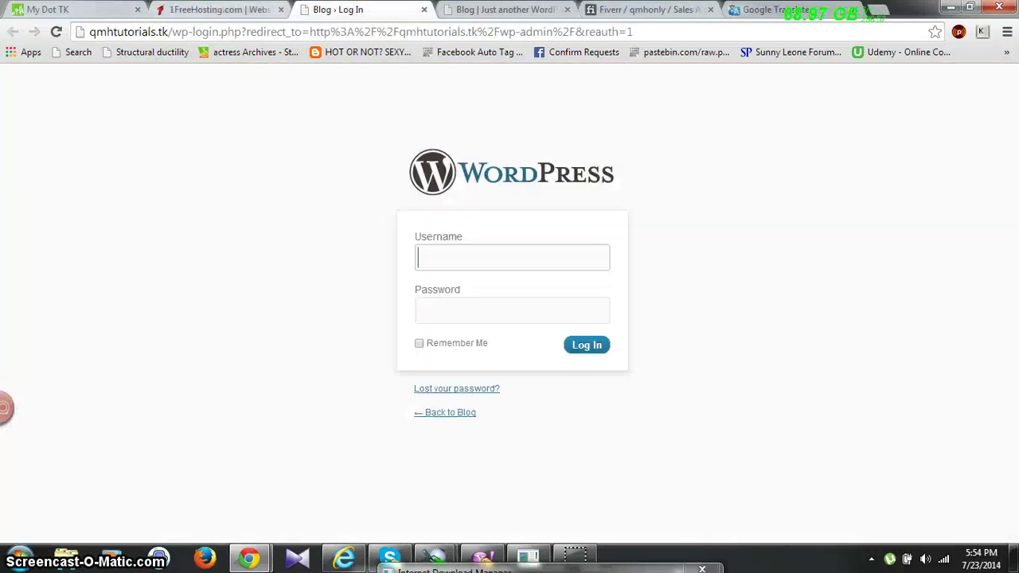
{"action": "left_click", "coordinate": [480, 243]}
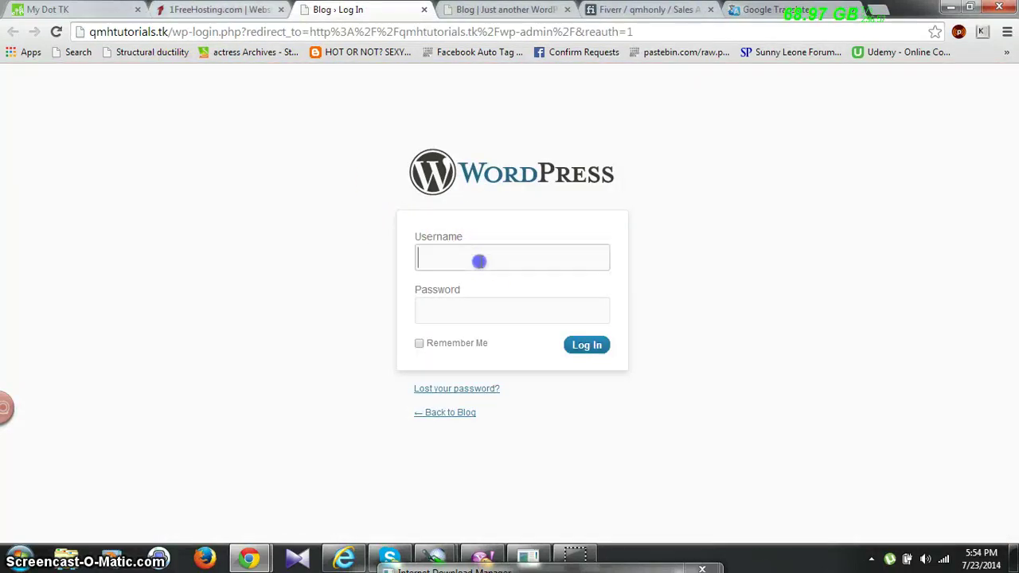
{"action": "left_click", "coordinate": [460, 296]}
{"action": "left_click", "coordinate": [459, 299]}
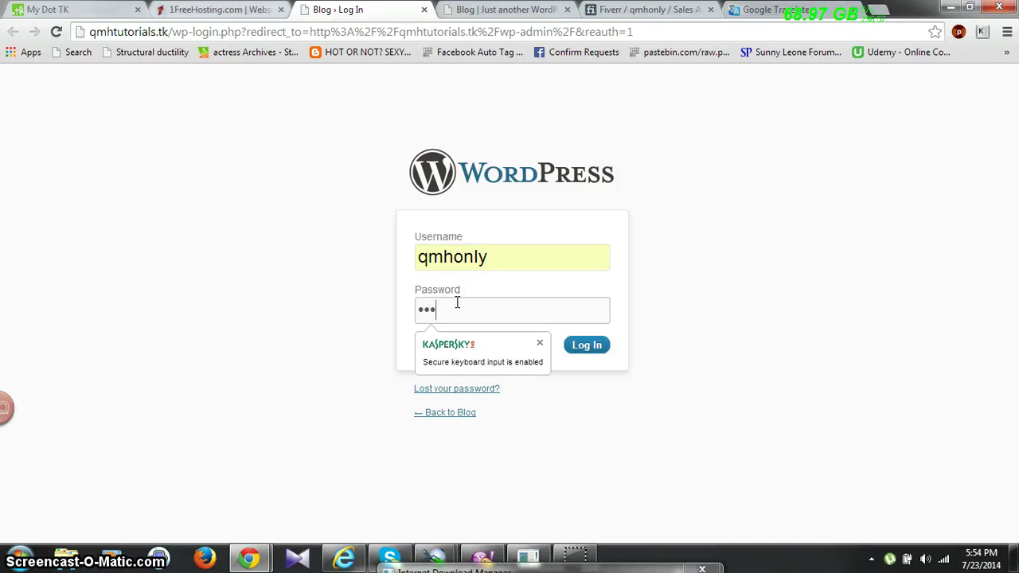
{"action": "type", "text": "••••••"}
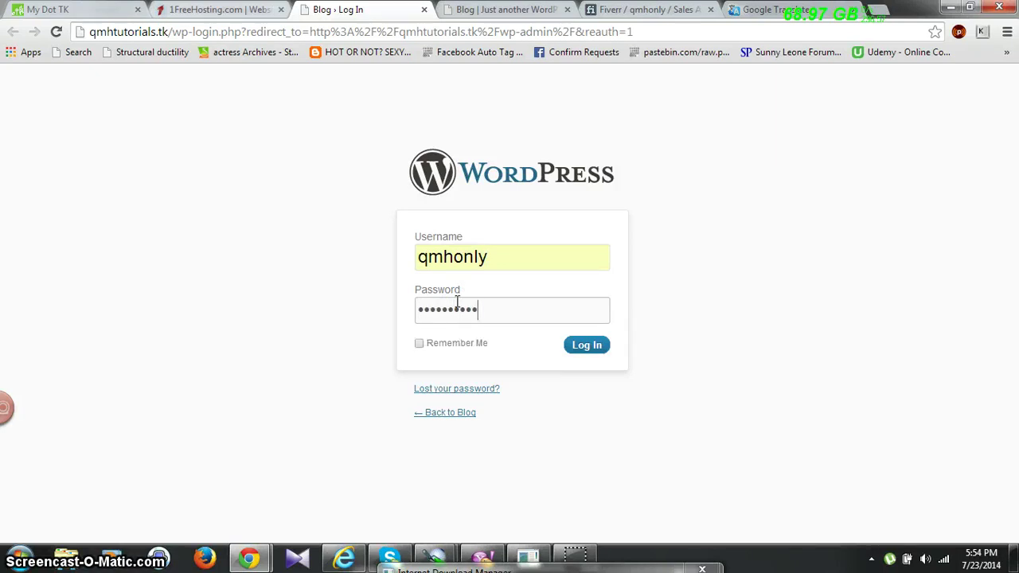
{"action": "type", "text": "•"}
{"action": "left_click", "coordinate": [587, 347]}
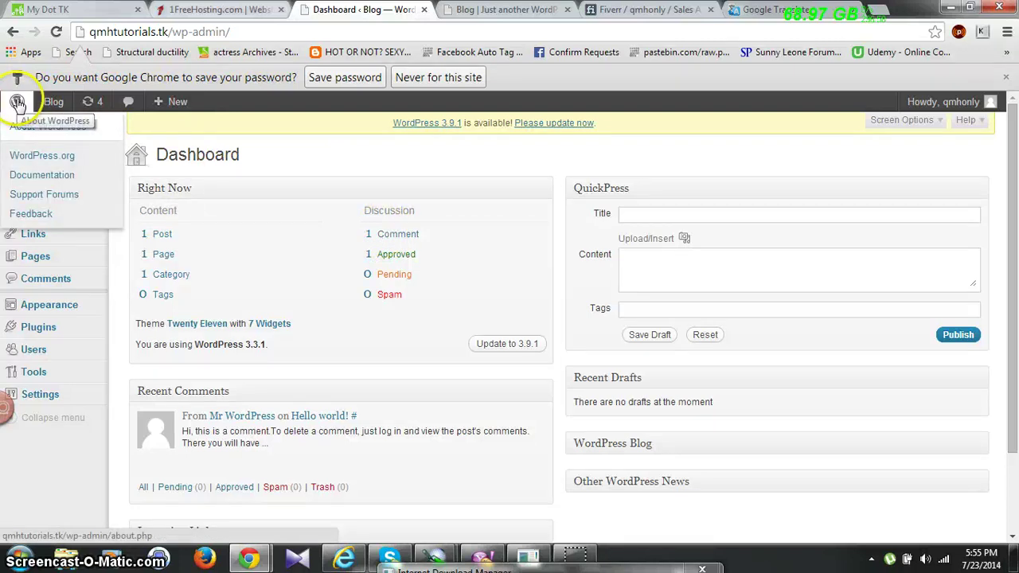
Leave the WordPress dashboard for the My Dot TK panel listing QMHTUTORIALS.TK.
{"action": "mouse_move", "coordinate": [50, 109]}
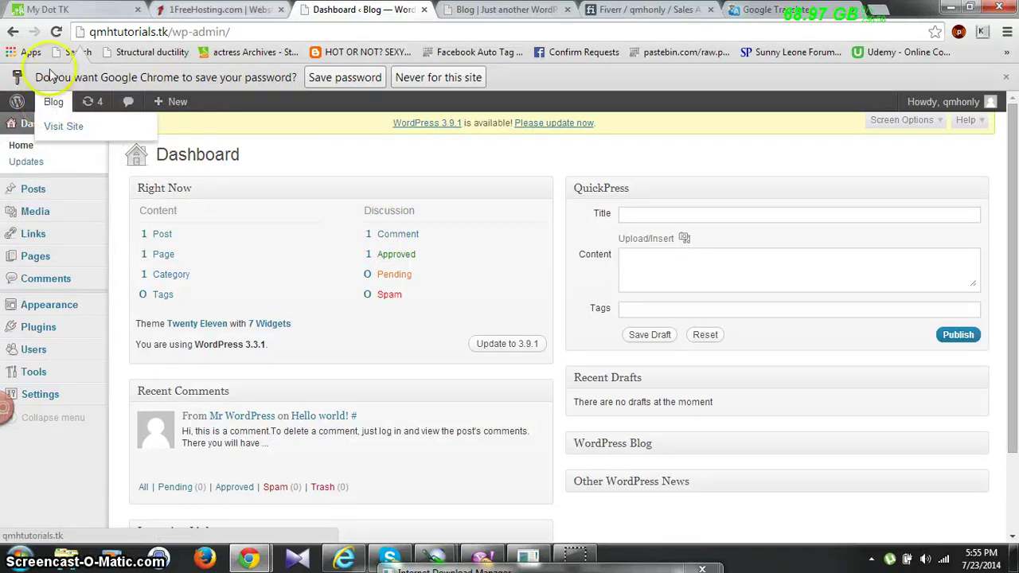
{"action": "left_click", "coordinate": [215, 10]}
{"action": "left_click", "coordinate": [48, 10]}
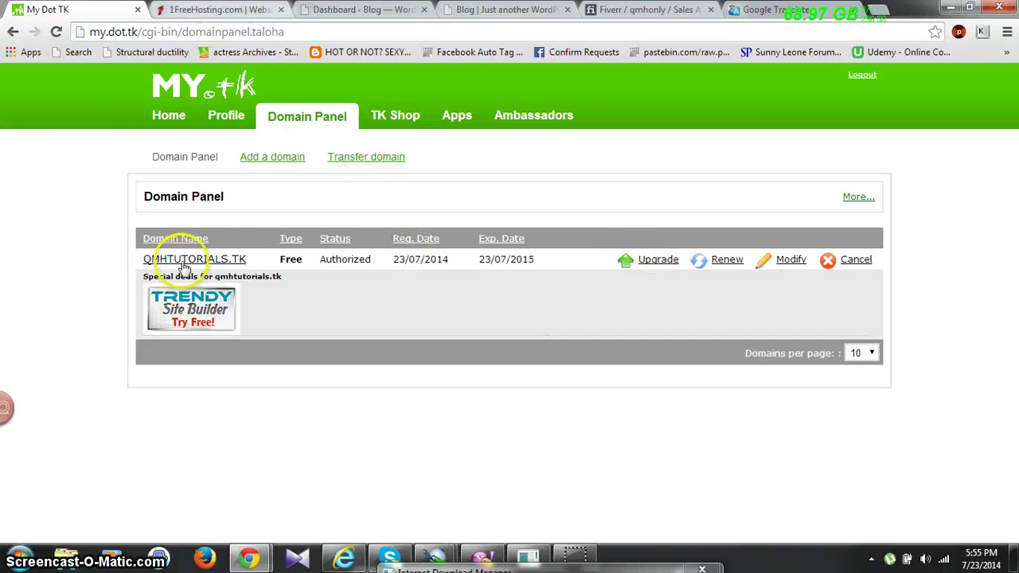
Go back to the 1FreeHosting.com page listing WordPress 3.3.1 at qmhtutorials.tk.
{"action": "left_click", "coordinate": [216, 10]}
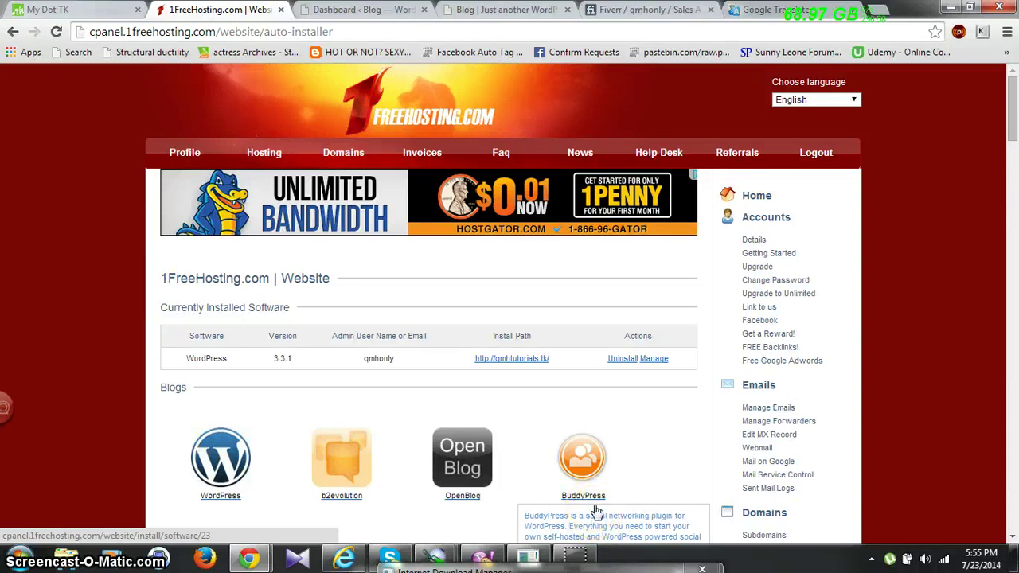
{"action": "left_click", "coordinate": [572, 452]}
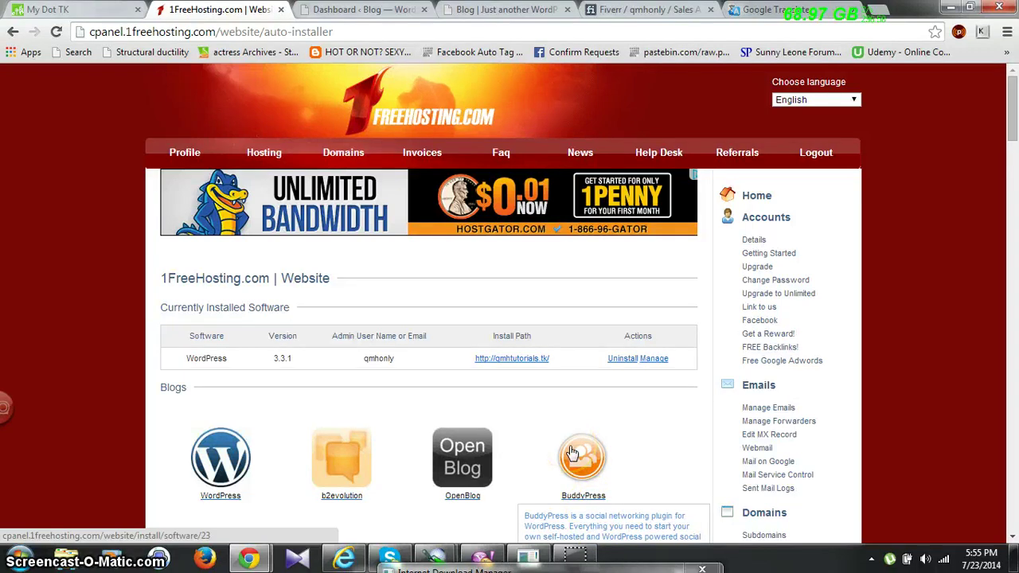
{"action": "left_click", "coordinate": [583, 427]}
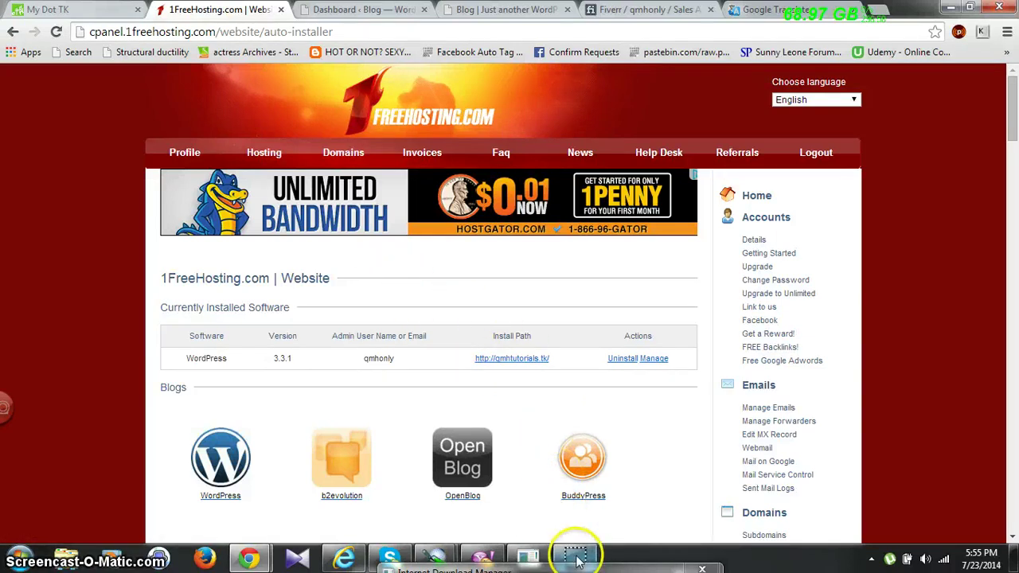
{"action": "mouse_move", "coordinate": [587, 562]}
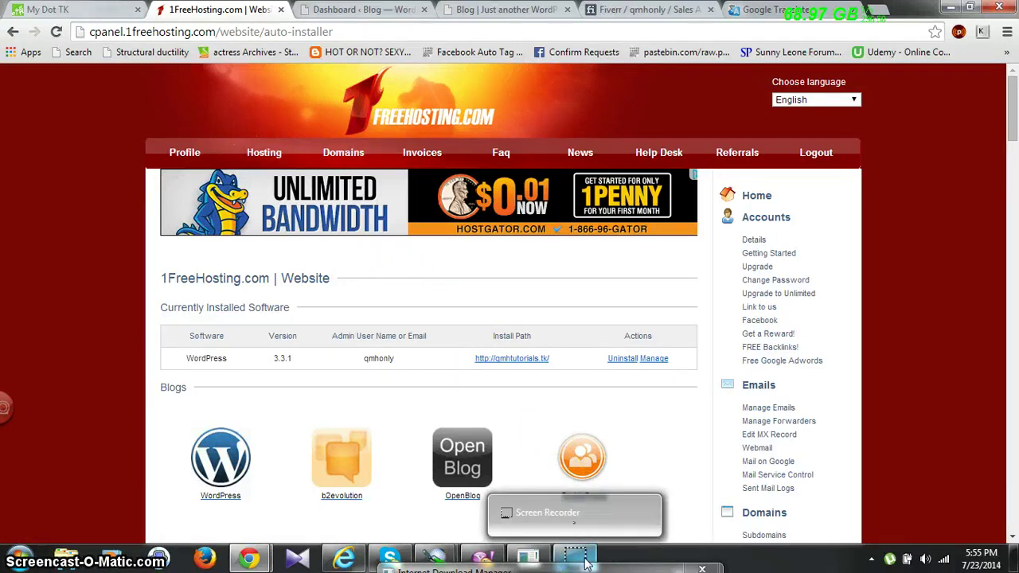